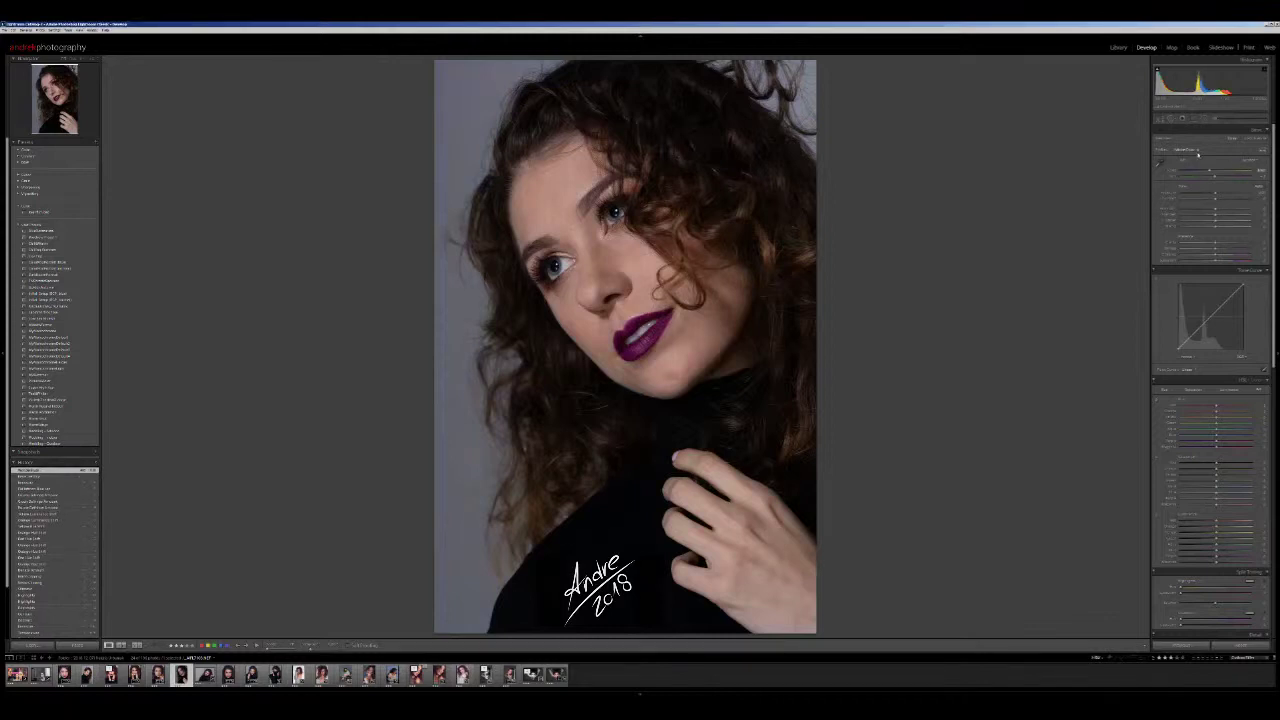
- Warm and brighten the portrait, then spot-heal the blemishes on the cheek and under the eye
drag(1205, 215, 1210, 218)
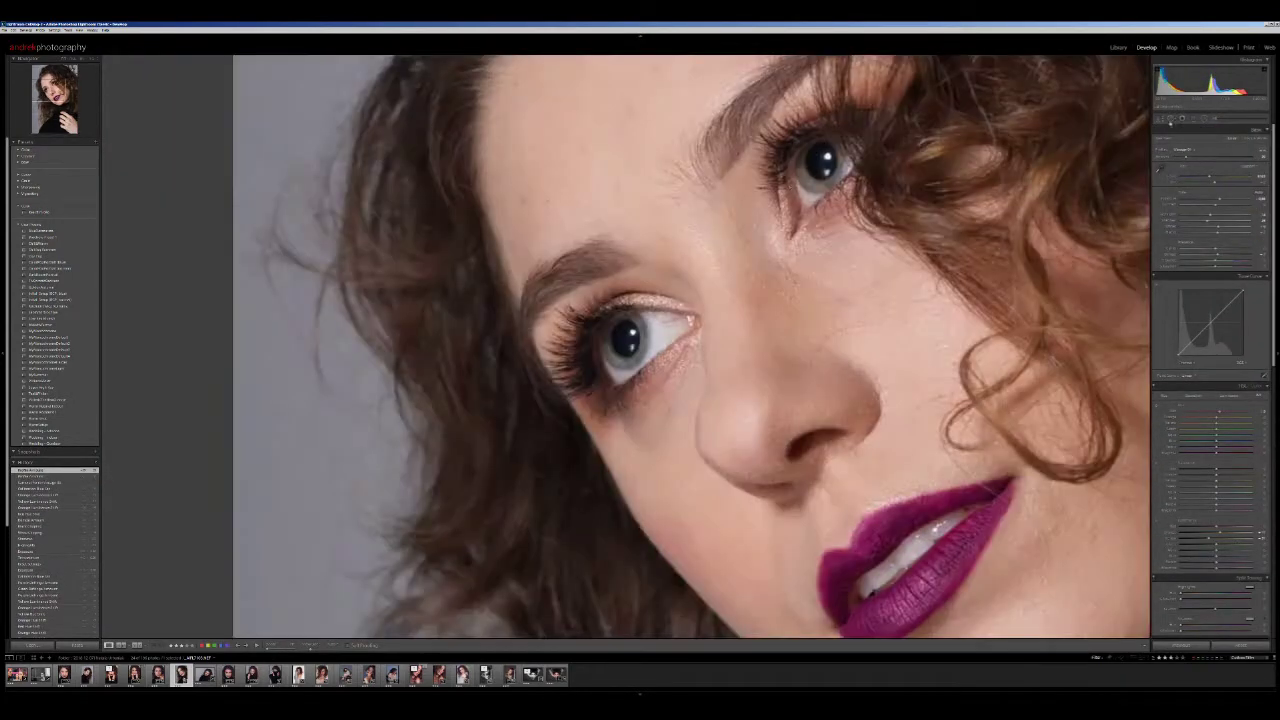
click(700, 554)
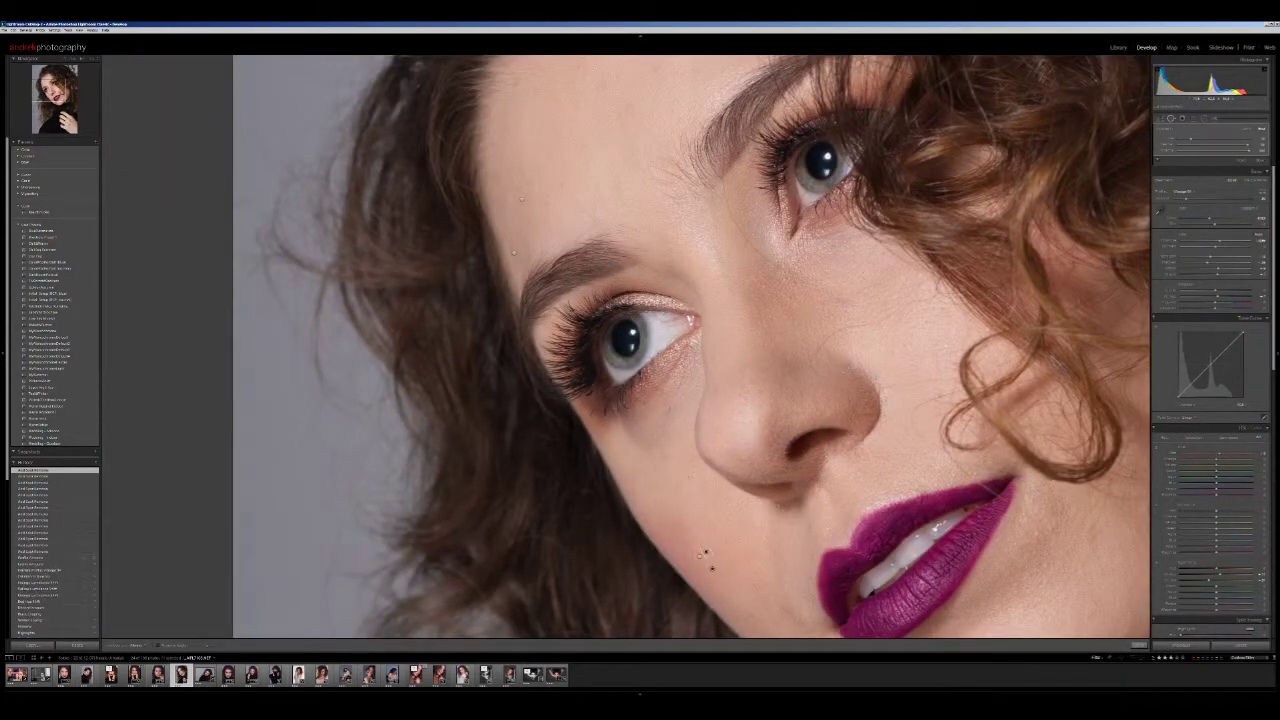
click(666, 411)
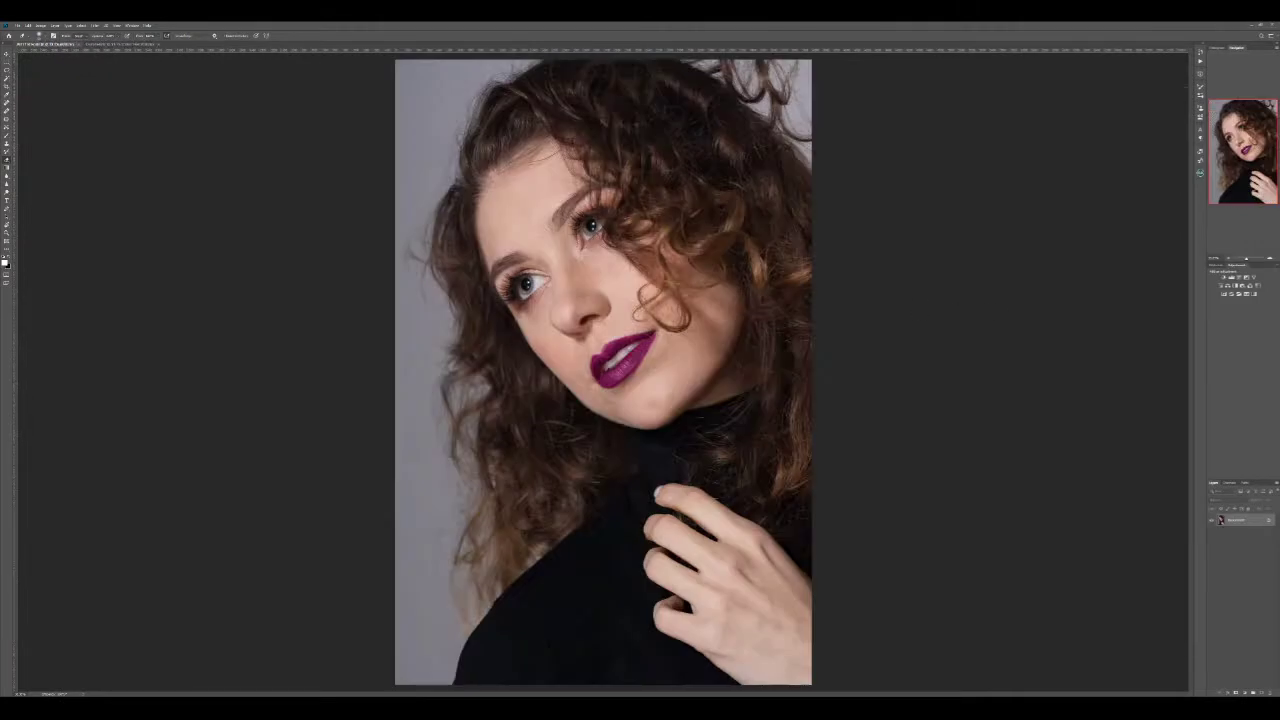
- Duplicate the photo layer, apply a Liquify pass, and add a new empty retouching layer
key(ctrl+j)
key(ctrl+shift+x)
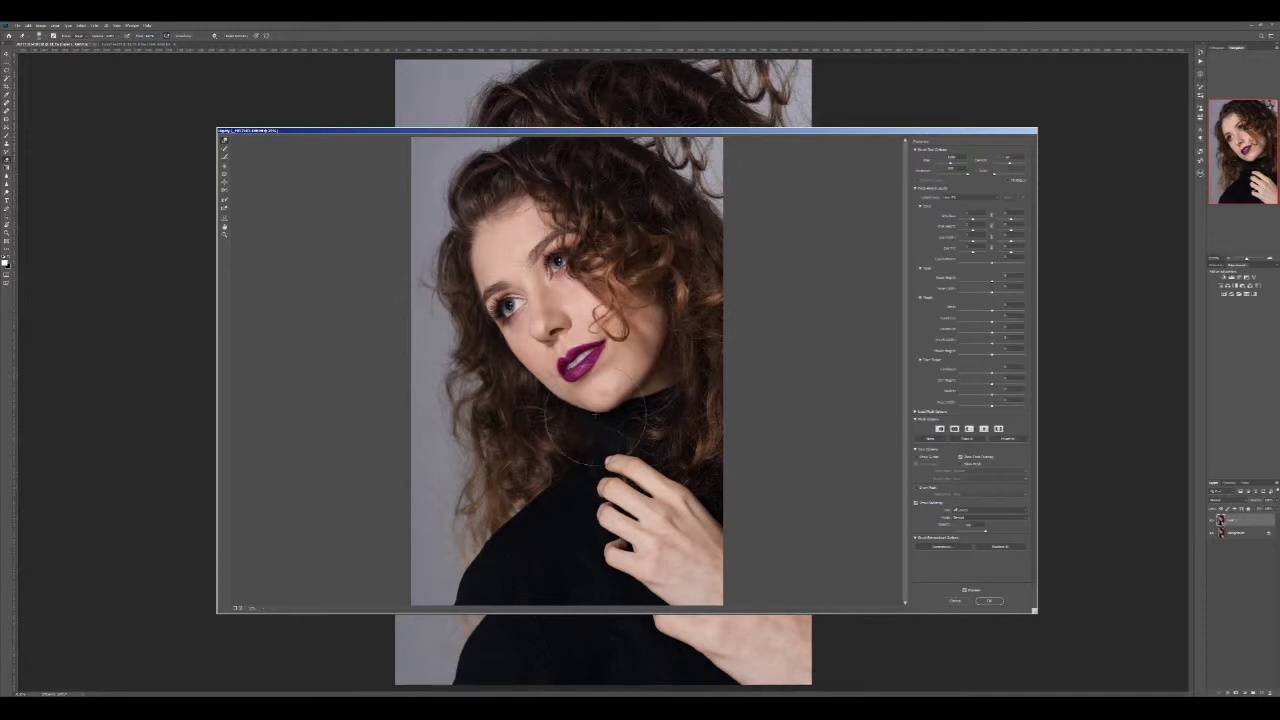
key(Return)
key(ctrl+shift+alt+n)
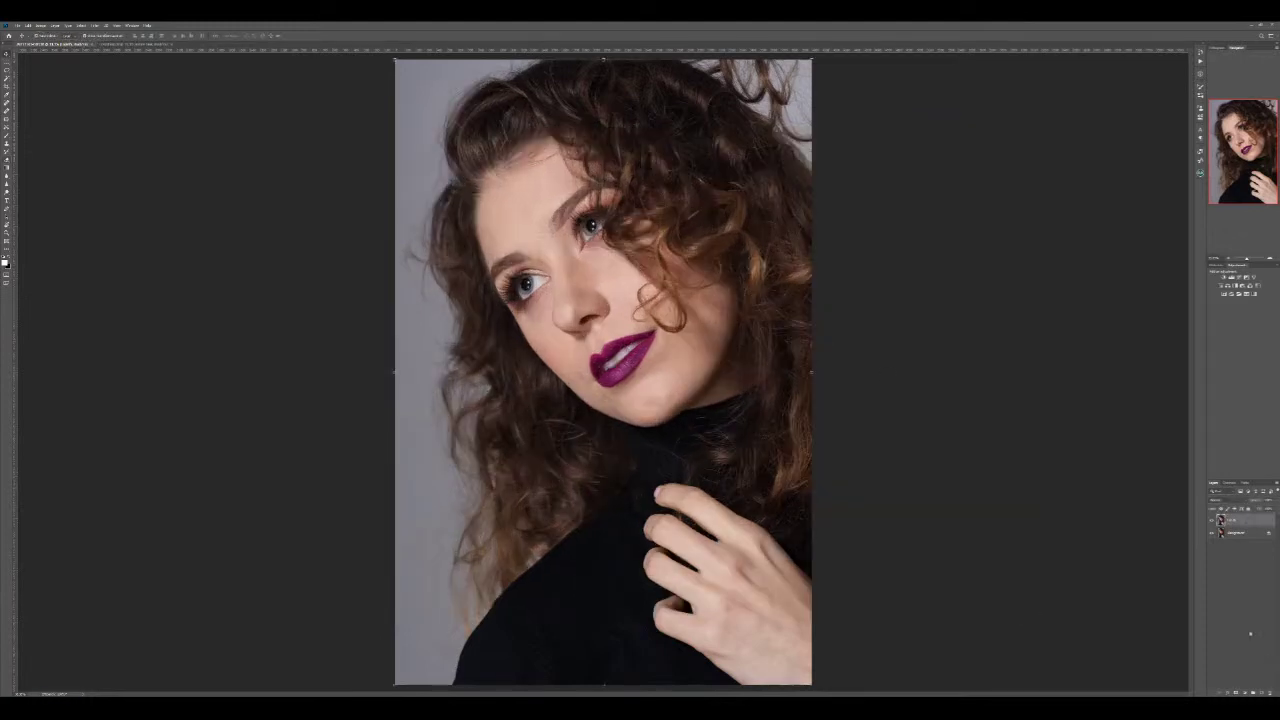
- Heal stray hairs and specks in the upper-left background, forehead, brow, hairline and hair top
key(j)
scroll(584, 157, up, 5)
scroll(584, 157, up, 3)
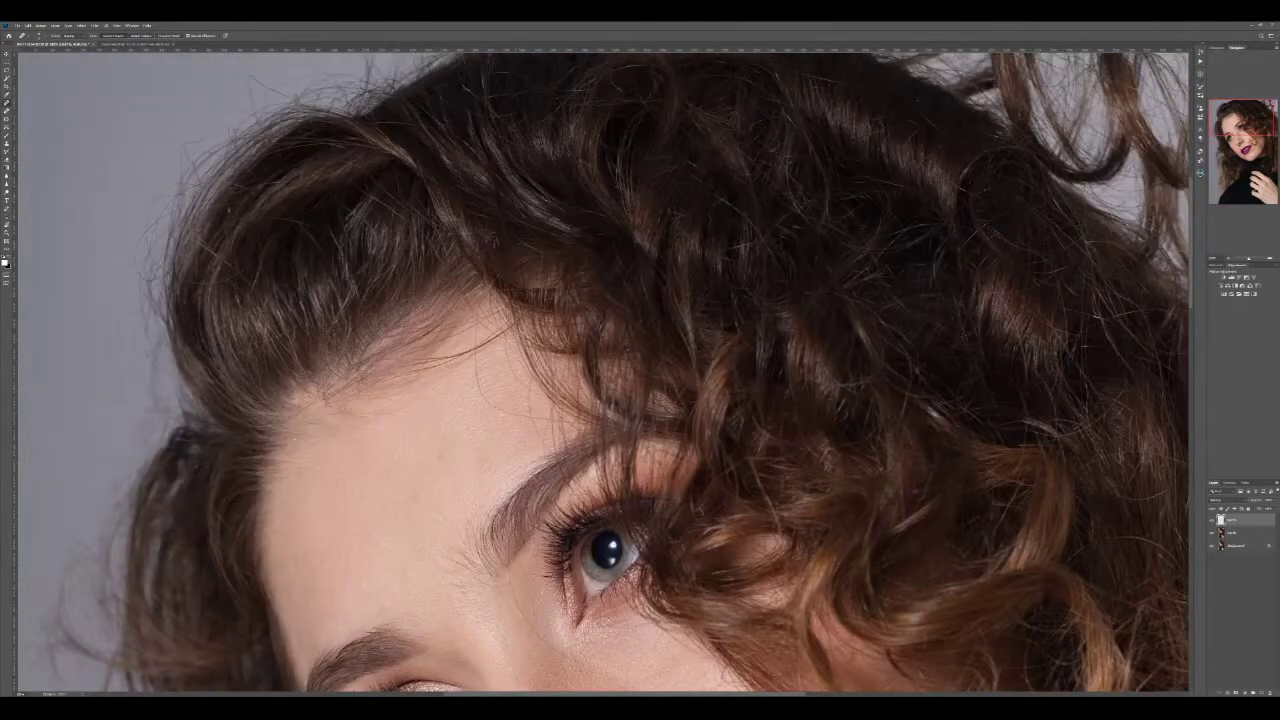
drag(254, 95, 180, 148)
drag(479, 292, 600, 425)
click(544, 430)
click(240, 228)
drag(258, 132, 232, 184)
drag(266, 298, 250, 350)
drag(410, 215, 365, 132)
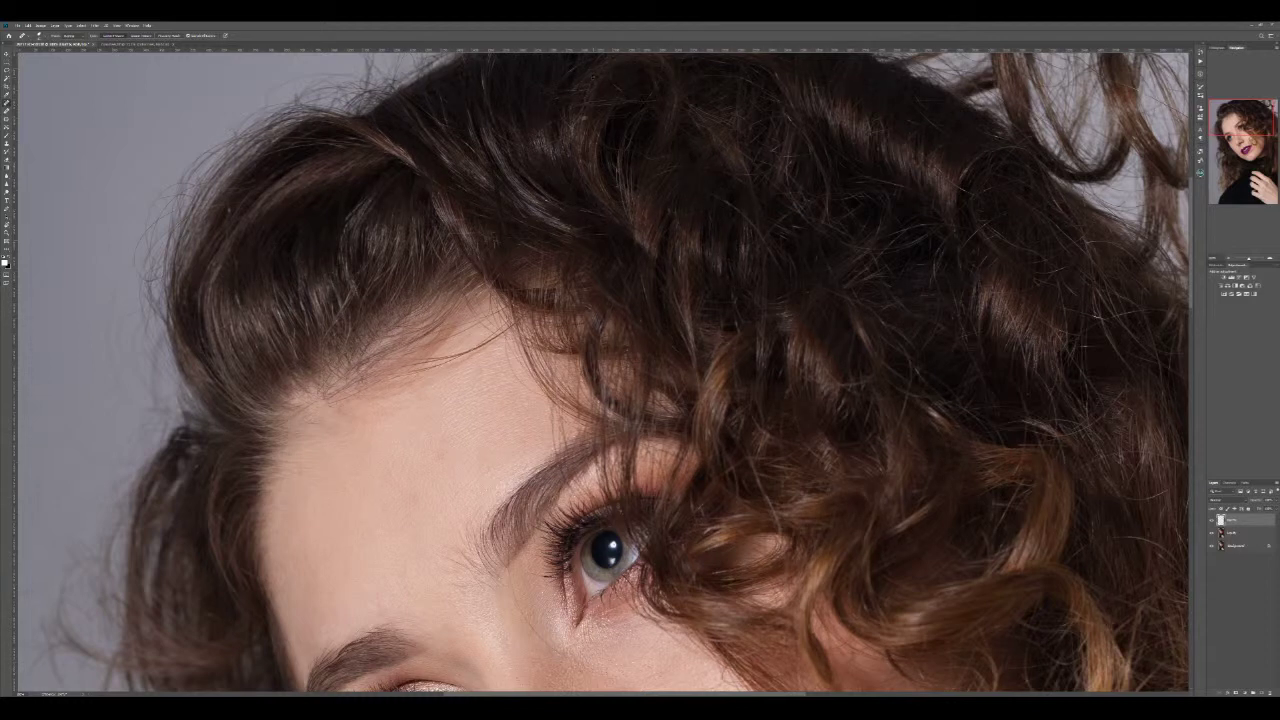
- Heal stray strands along the top-right hair and paint out strands on the forehead
drag(705, 192, 772, 250)
drag(790, 134, 788, 178)
drag(580, 104, 540, 148)
drag(468, 235, 438, 217)
mouse_move(490, 312)
mouse_down()
mouse_move(474, 332)
mouse_move(510, 370)
mouse_up()
drag(550, 410, 556, 460)
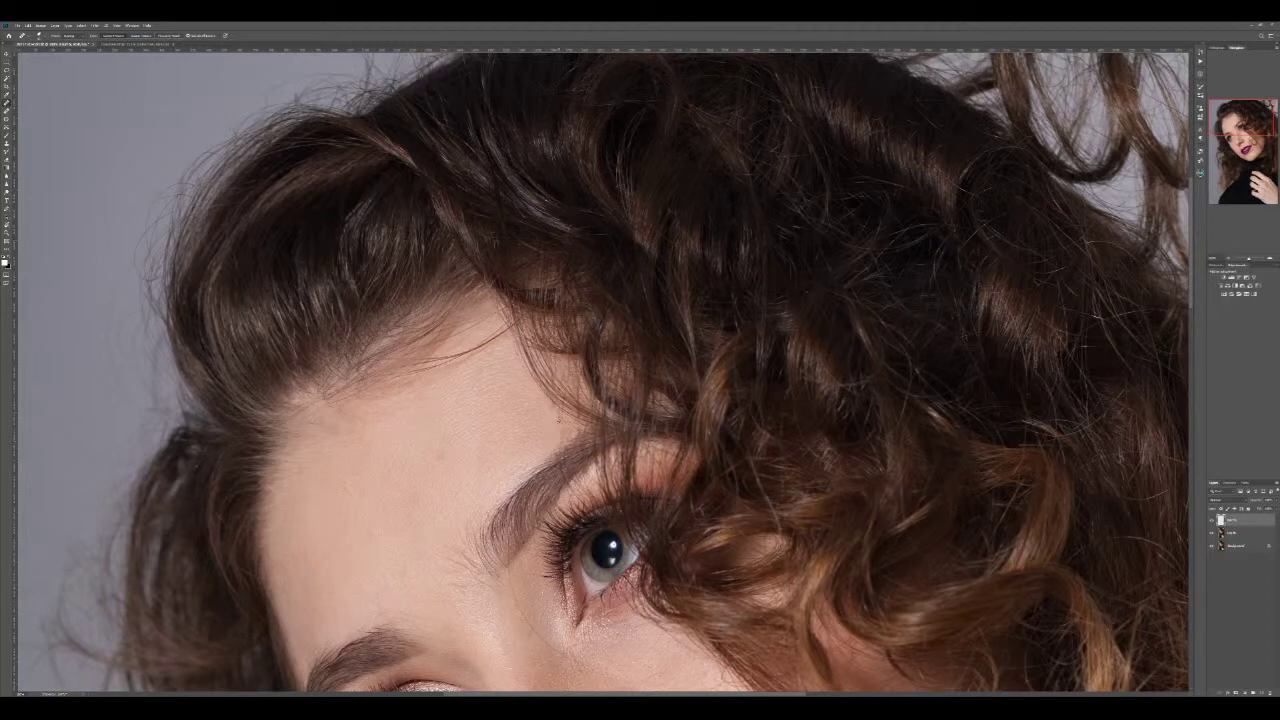
- Heal the remaining strands at the right and left hair edges, lower hair and under the eye
scroll(556, 418, right, 2)
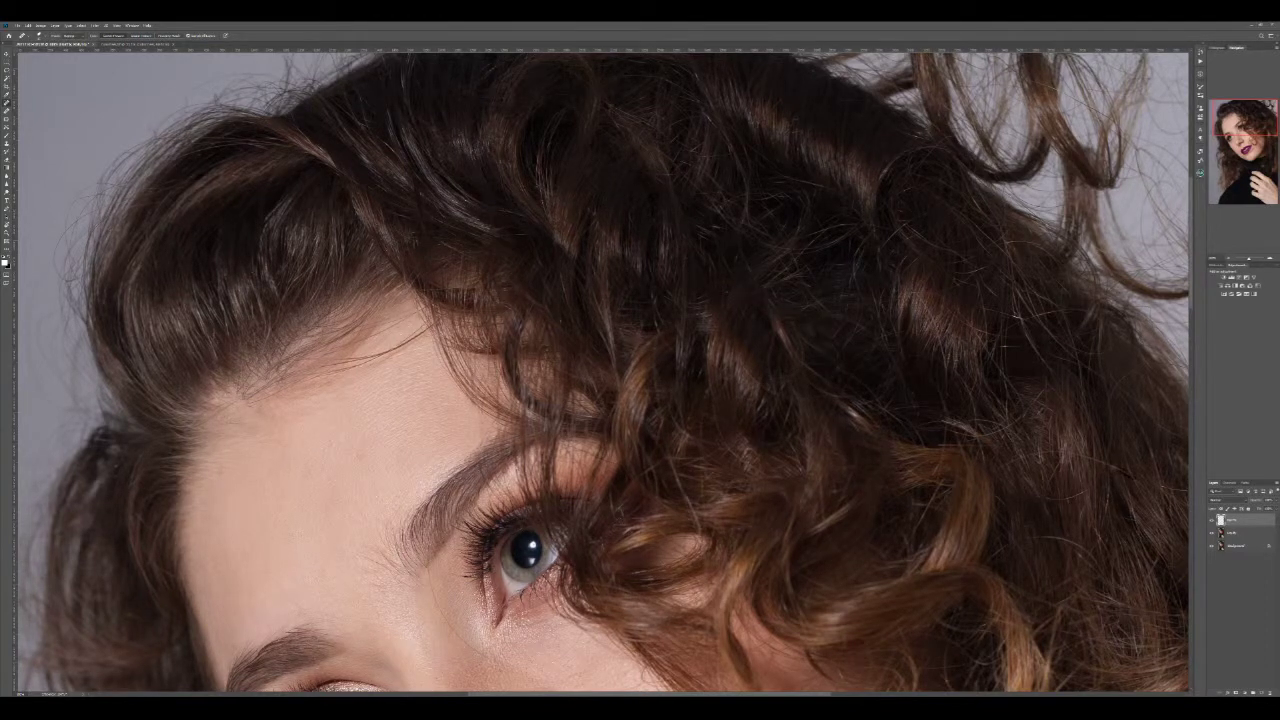
drag(1103, 577, 1061, 538)
drag(108, 183, 72, 212)
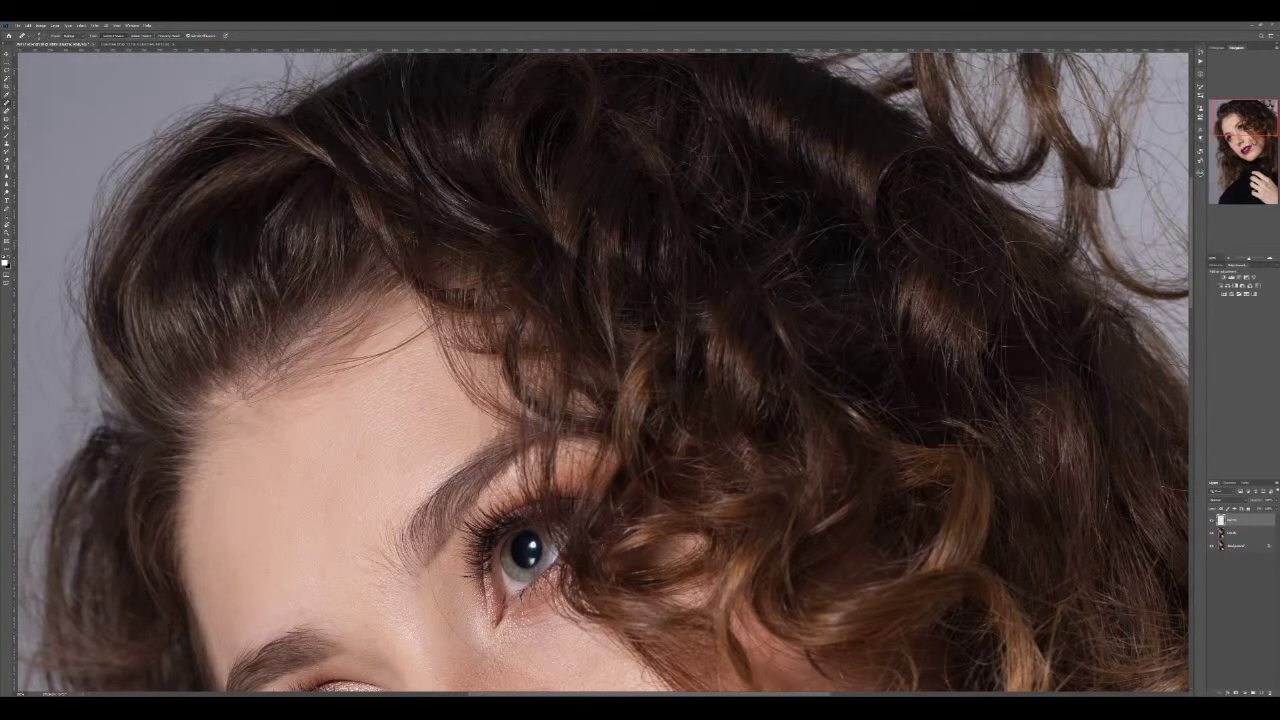
drag(1032, 100, 934, 148)
drag(962, 318, 1022, 432)
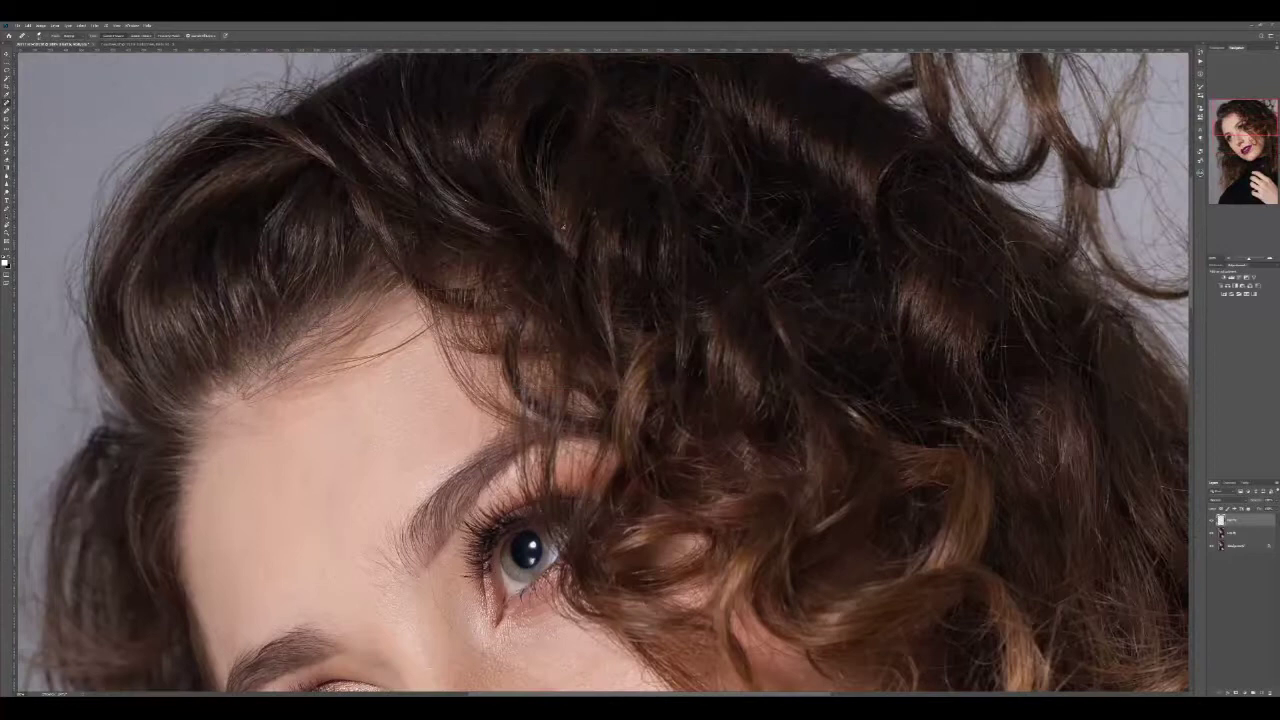
drag(876, 290, 872, 308)
drag(718, 406, 742, 460)
drag(432, 574, 564, 666)
- Pan down and heal a small skin blemish on the face
scroll(1048, 342, down, 2)
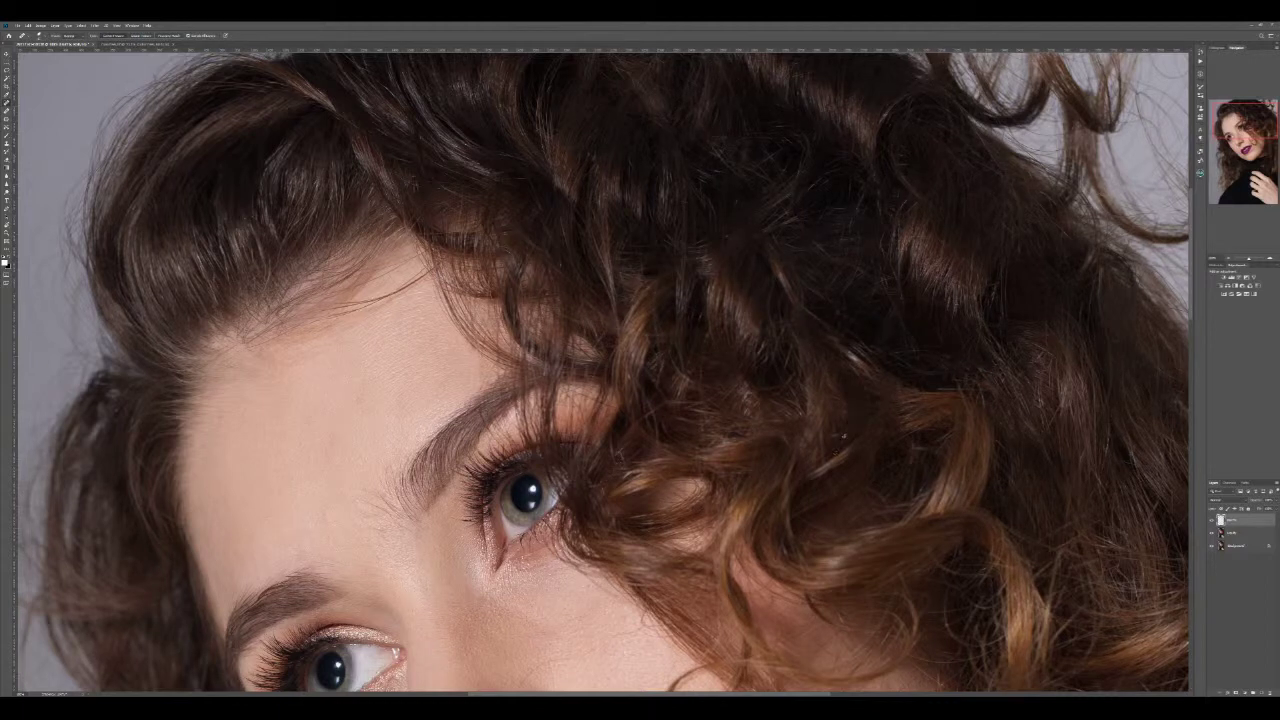
scroll(600, 370, down, 5)
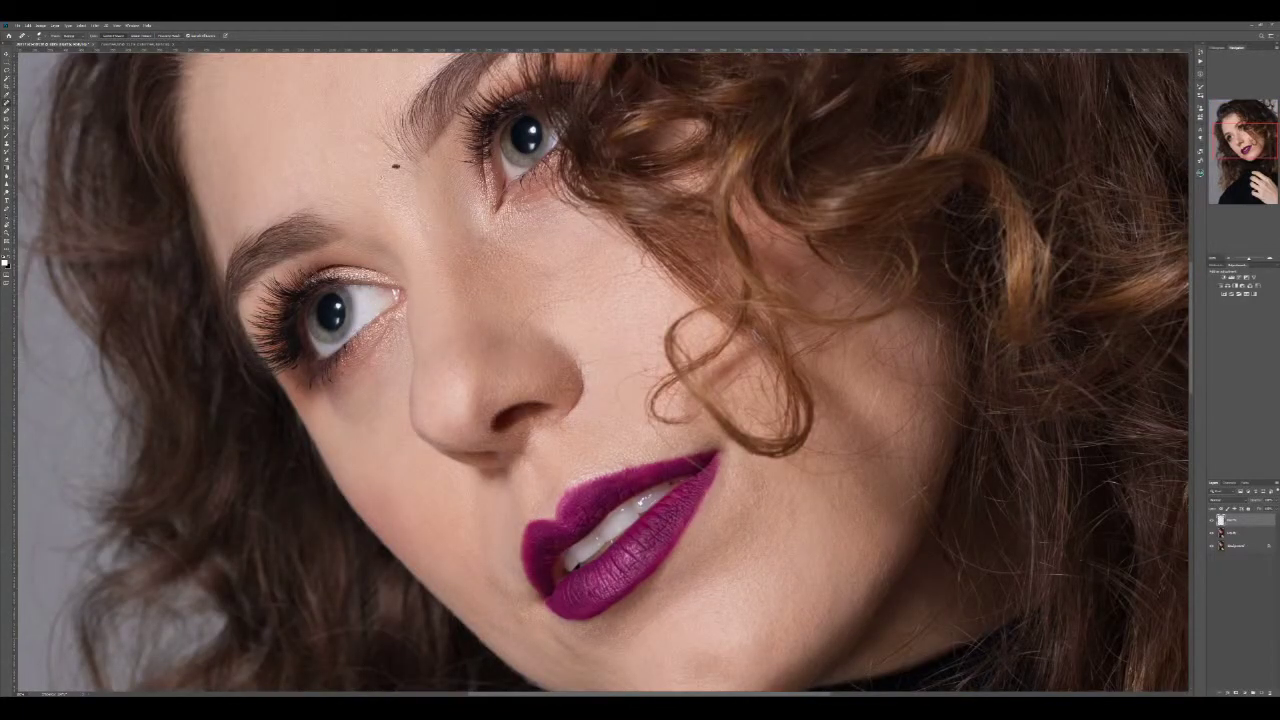
click(525, 322)
scroll(644, 264, down, 3)
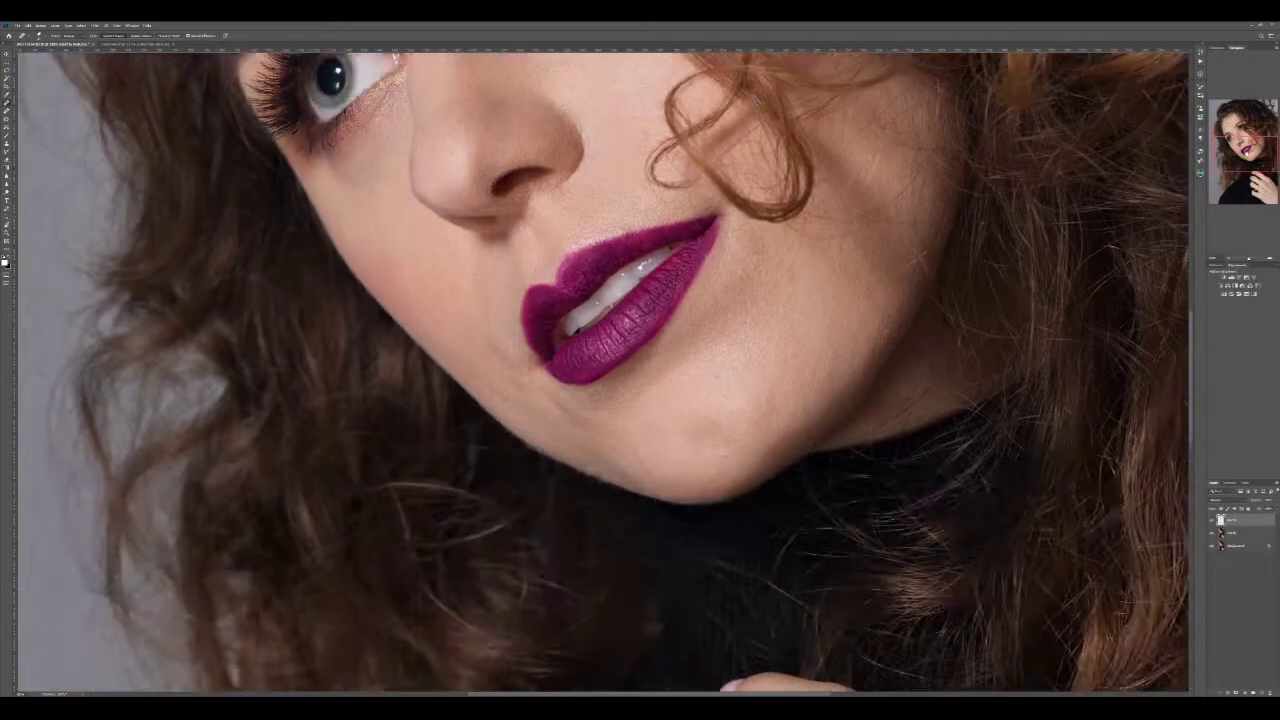
- Heal a cheek spot, a short stray hair on the neck and a hair mark on the index finger
key(ctrl+0)
key(ctrl+plus)
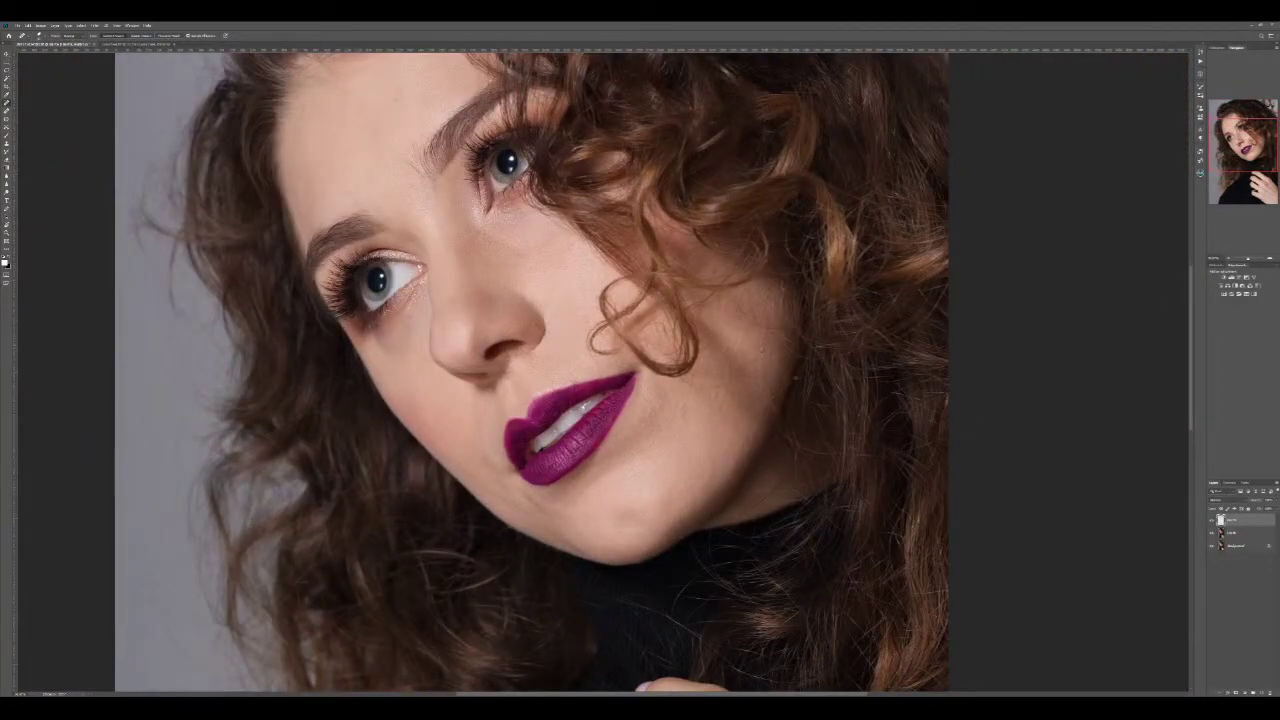
click(775, 421)
drag(788, 484, 814, 485)
scroll(540, 601, down, 5)
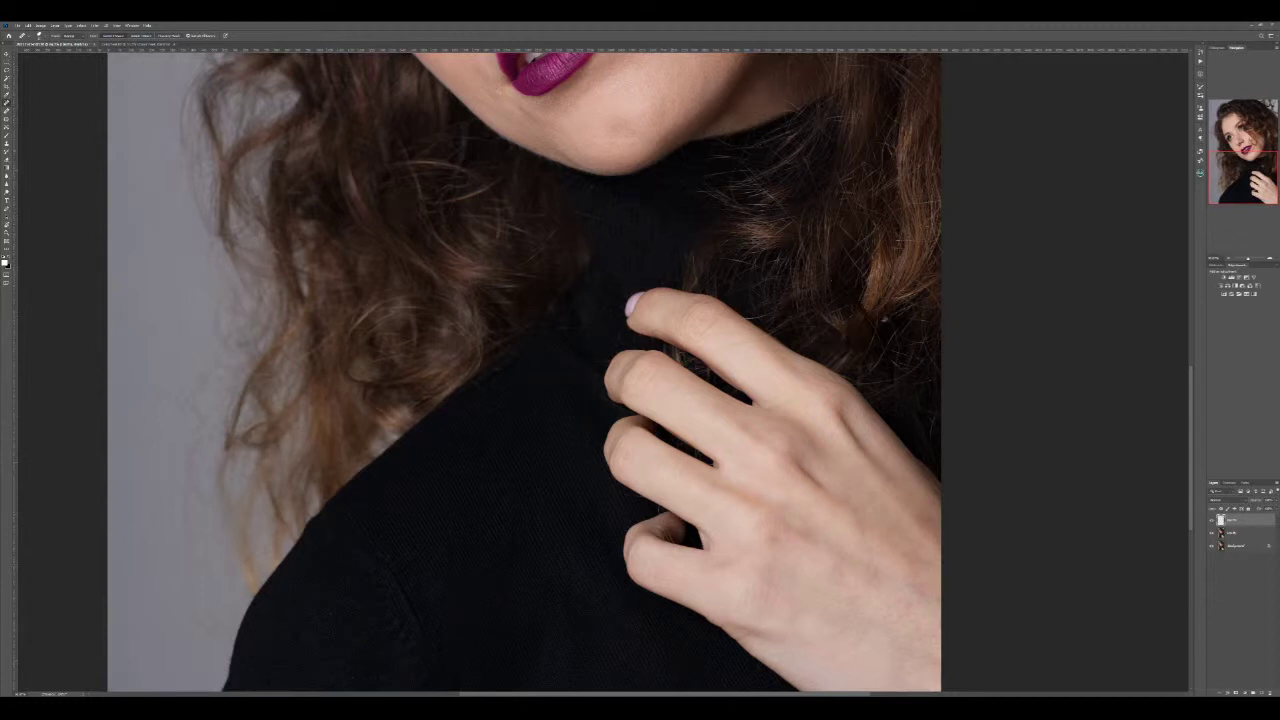
drag(652, 330, 672, 336)
key(ctrl+0)
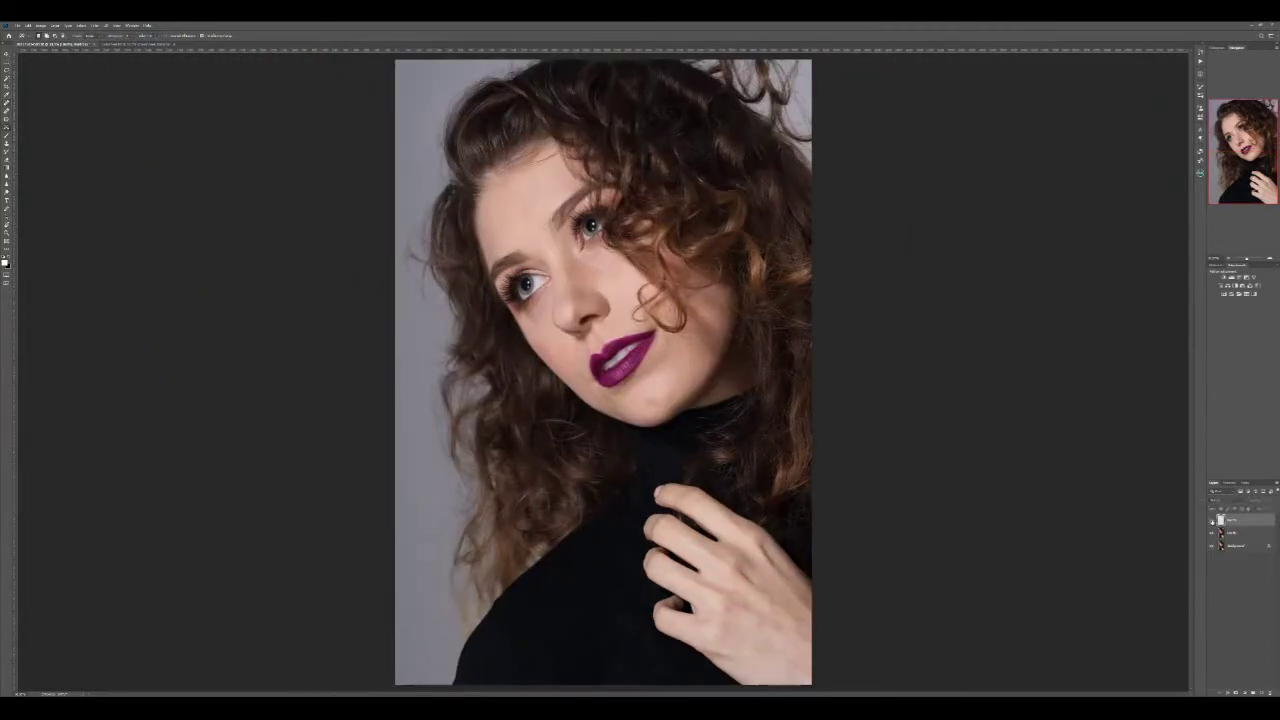
- Clone out the thin stray strand at the left edge of the hair
scroll(560, 260, up, 3)
key(ctrl+0)
key(s)
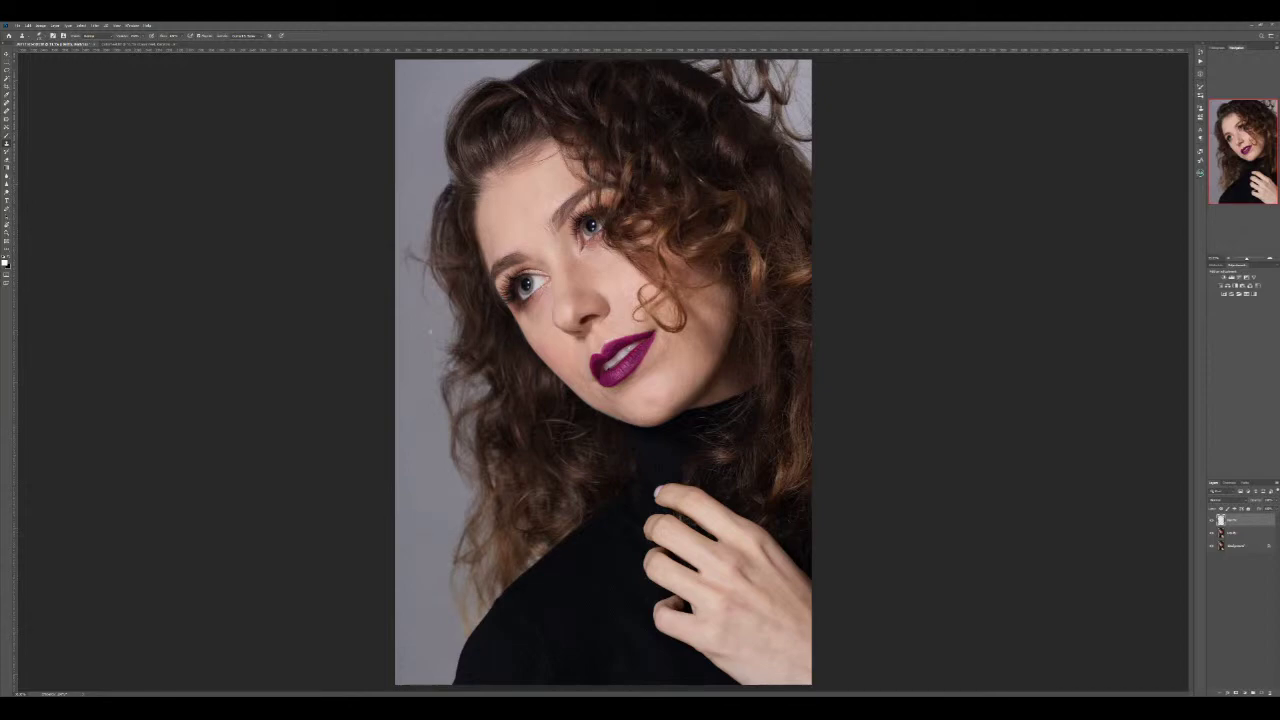
drag(424, 240, 424, 272)
- Zoom in on the loose top-right curls
key(z)
drag(690, 130, 800, 130)
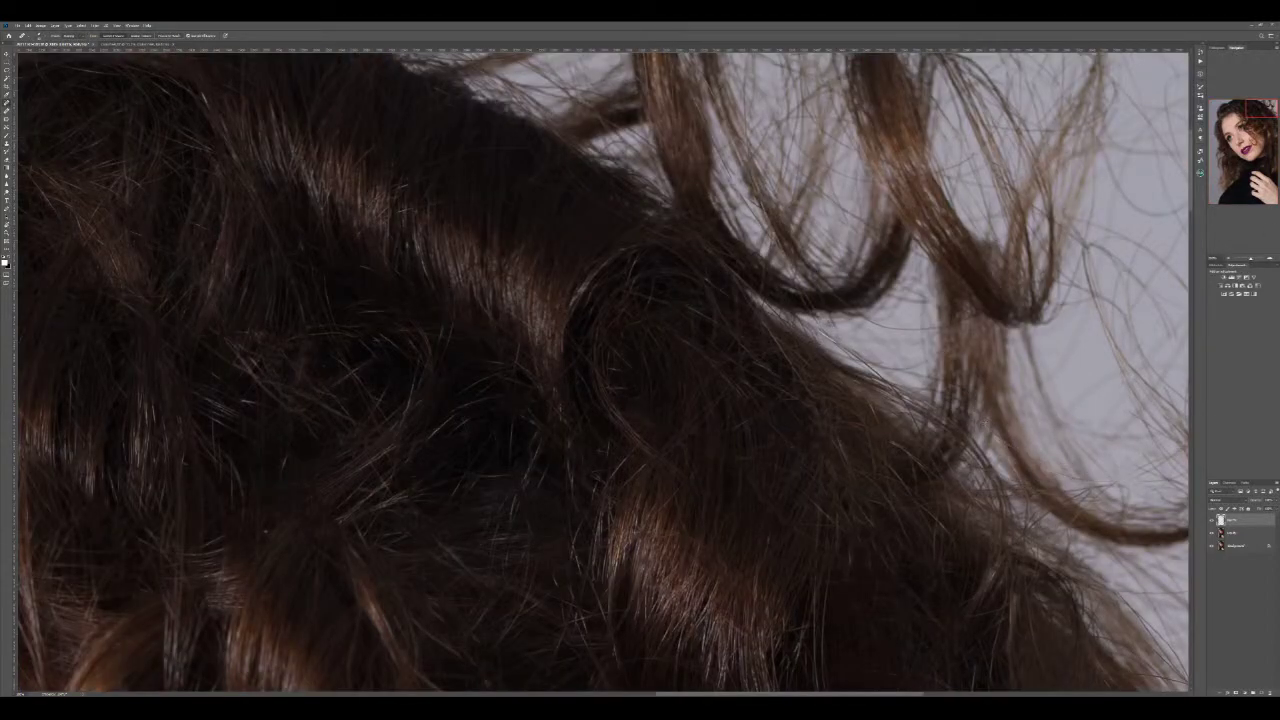
scroll(1143, 423, down, 3)
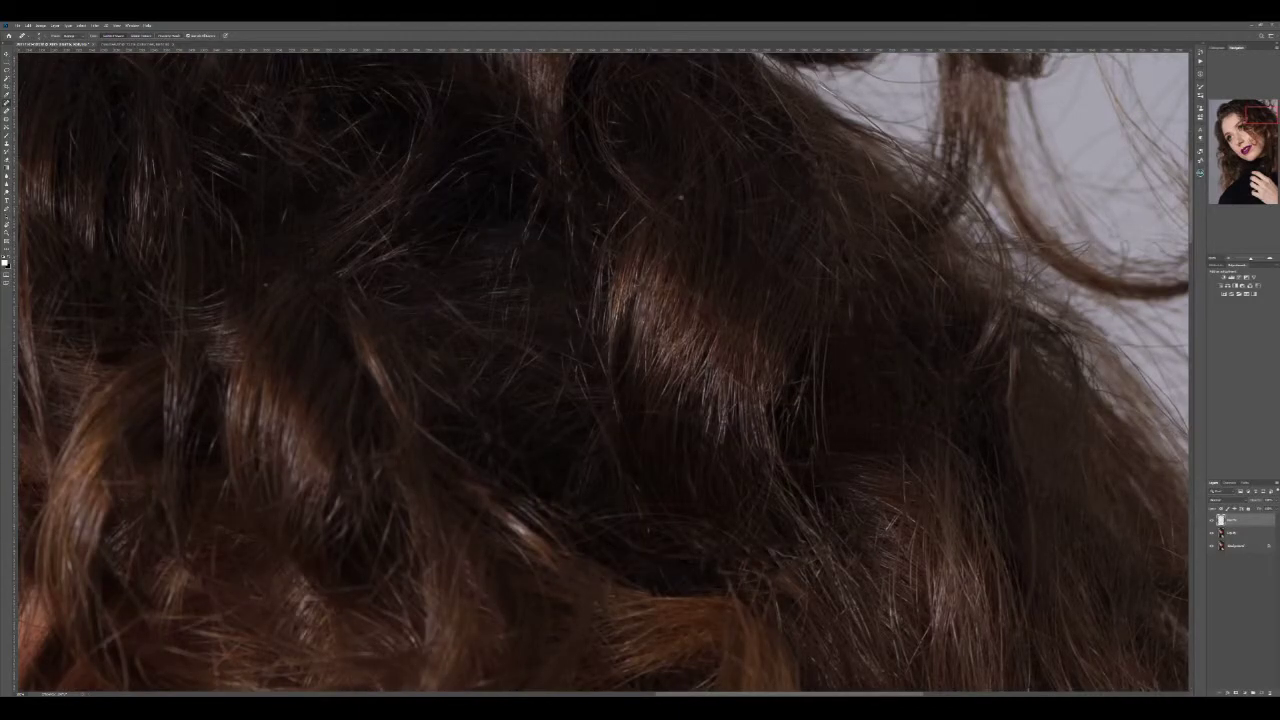
scroll(780, 330, up, 3)
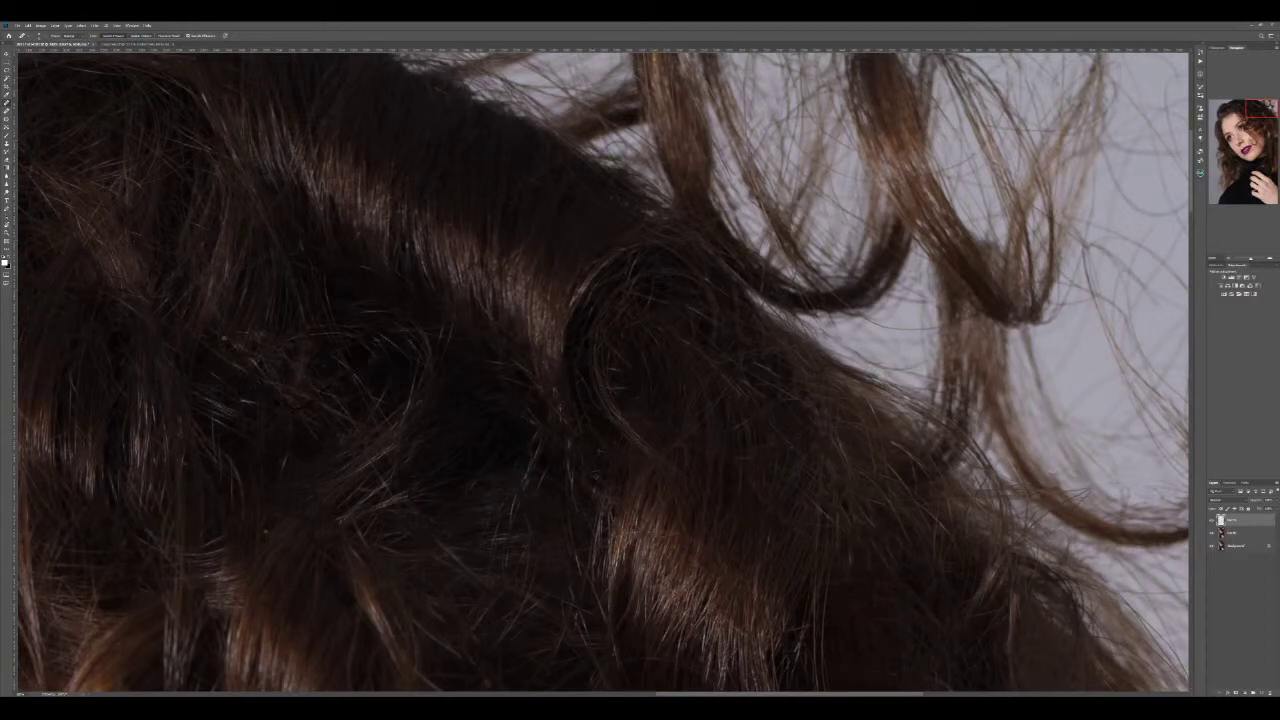
- Zoom in on the lips and cheek and try three cheek strokes, undoing each one
drag(220, 470, 530, 640)
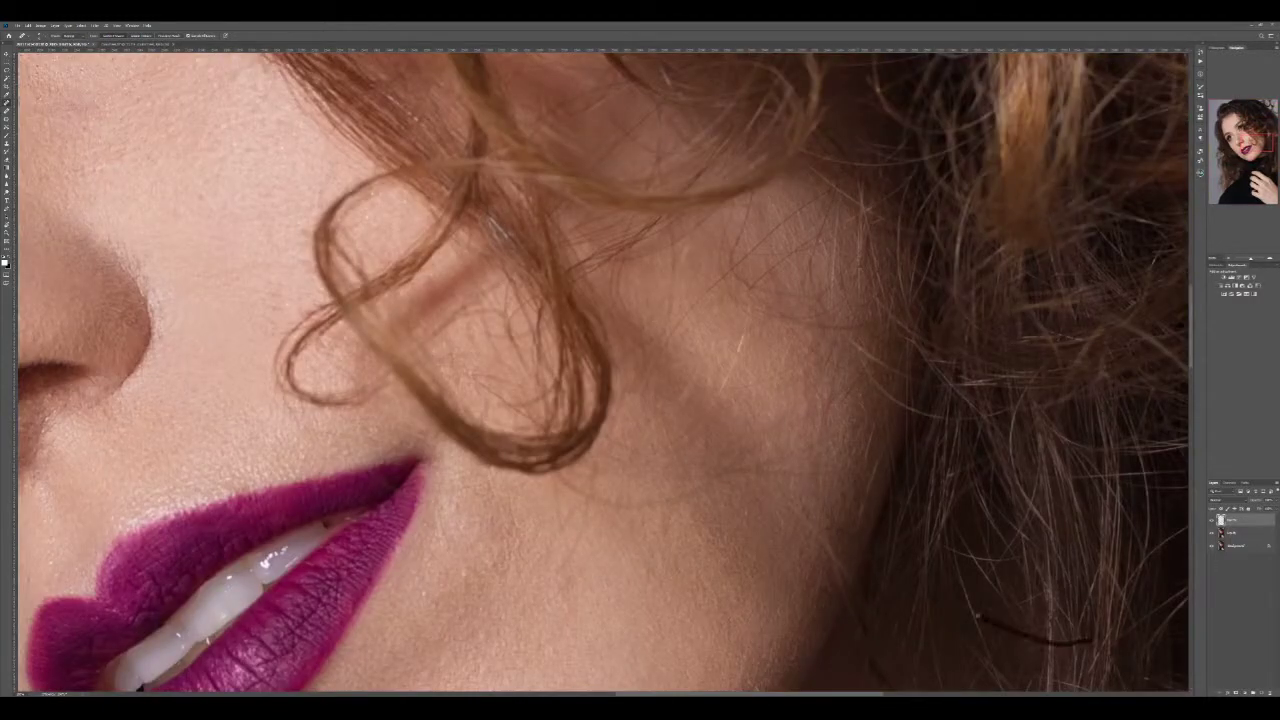
click(728, 232)
key(ctrl+z)
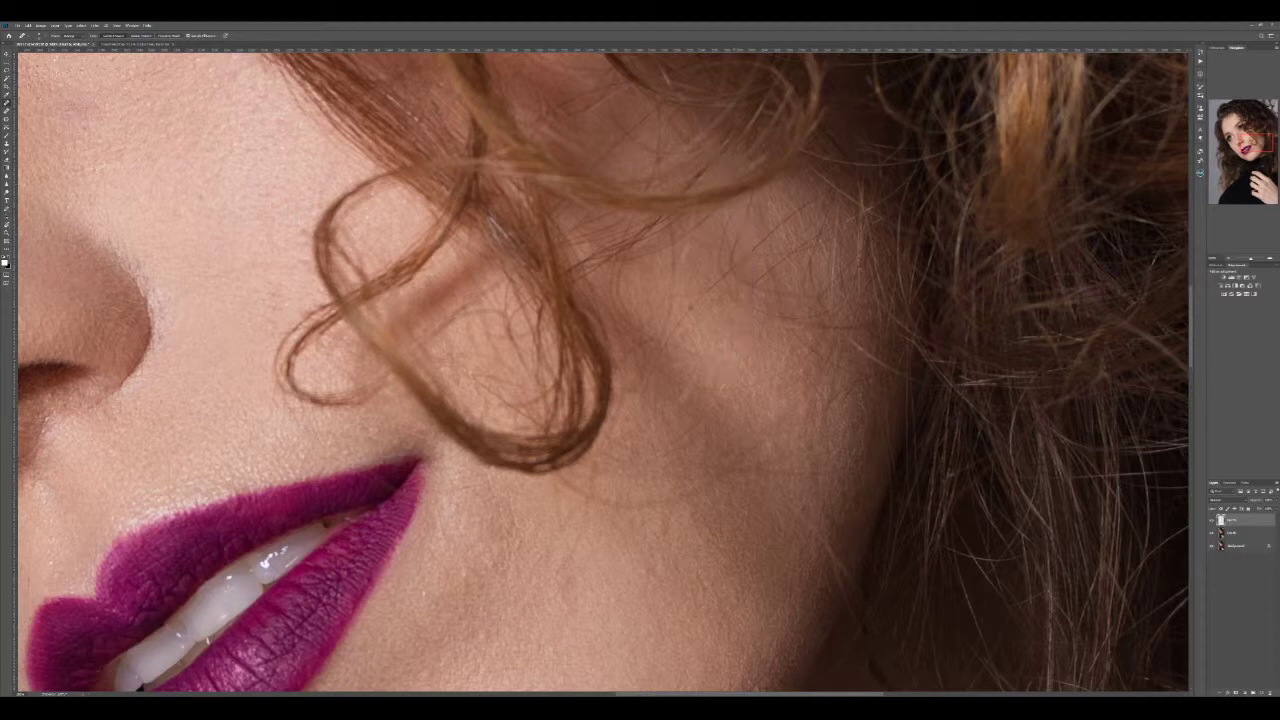
drag(634, 298, 745, 289)
key(ctrl+z)
drag(634, 124, 714, 57)
key(ctrl+z)
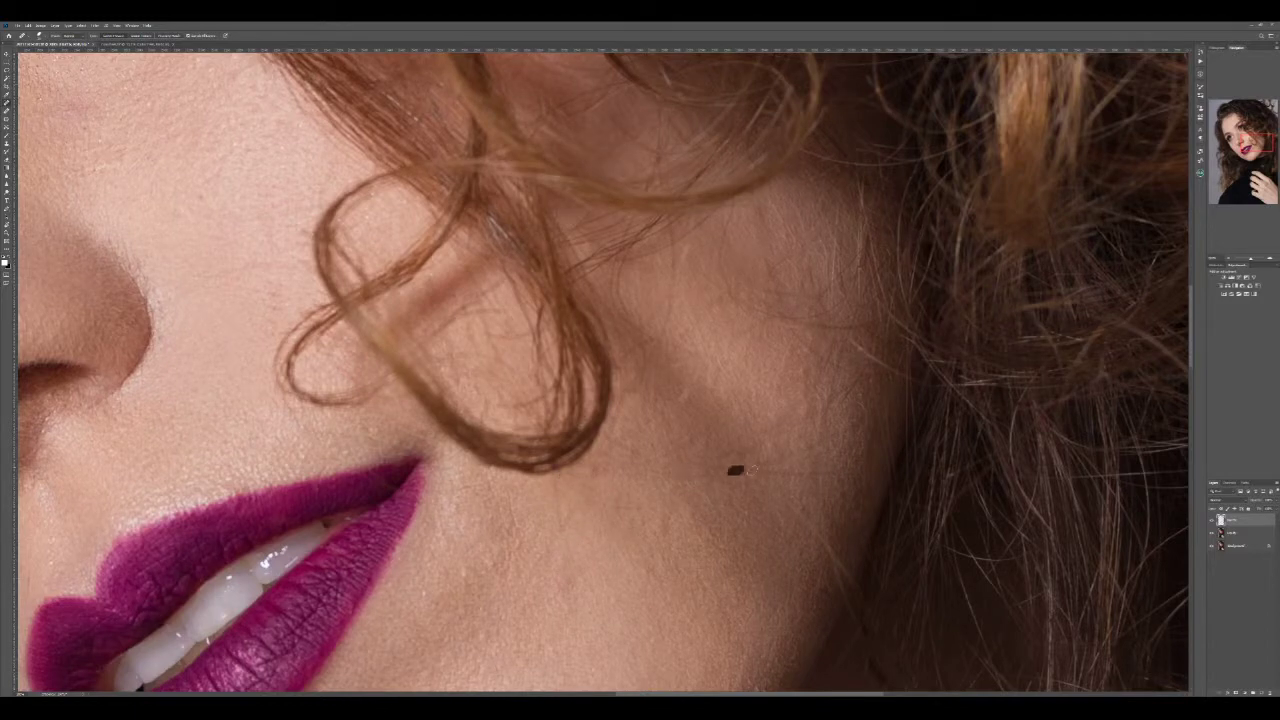
- Pan up to review the eyes, then fit the whole portrait on screen
key(ctrl+0)
key(c)
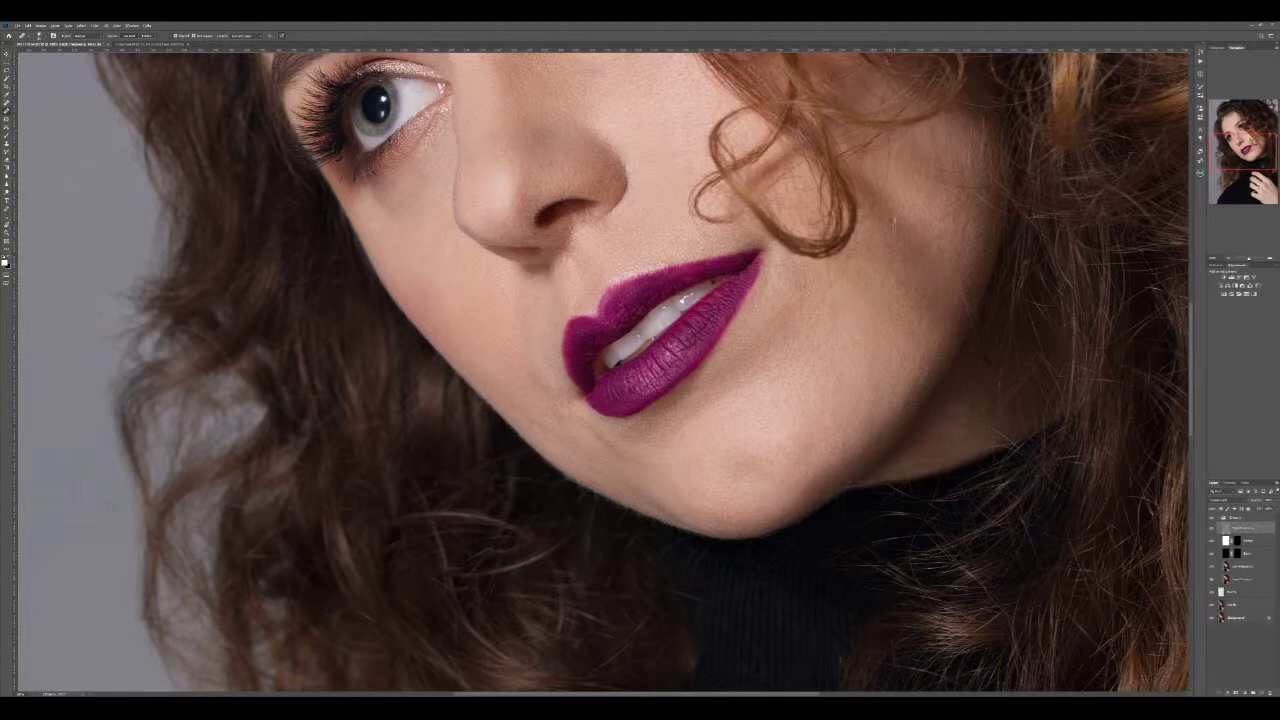
drag(623, 70, 648, 330)
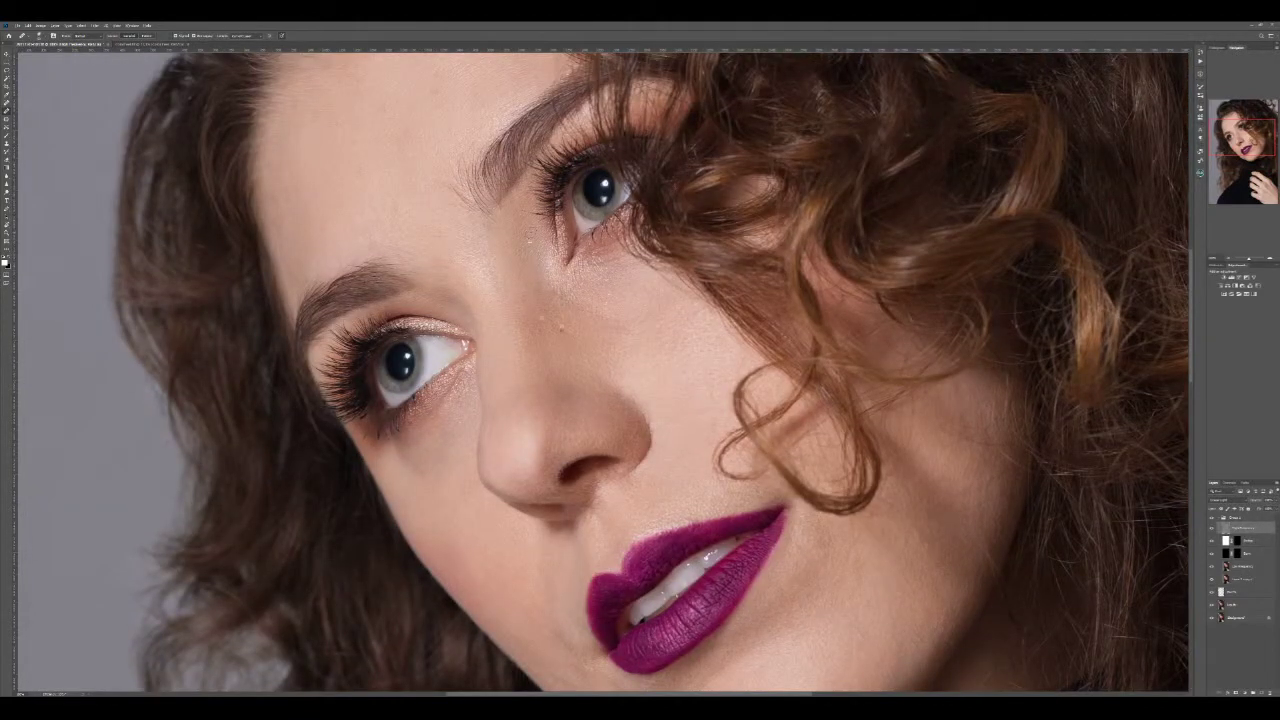
scroll(629, 363, up, 5)
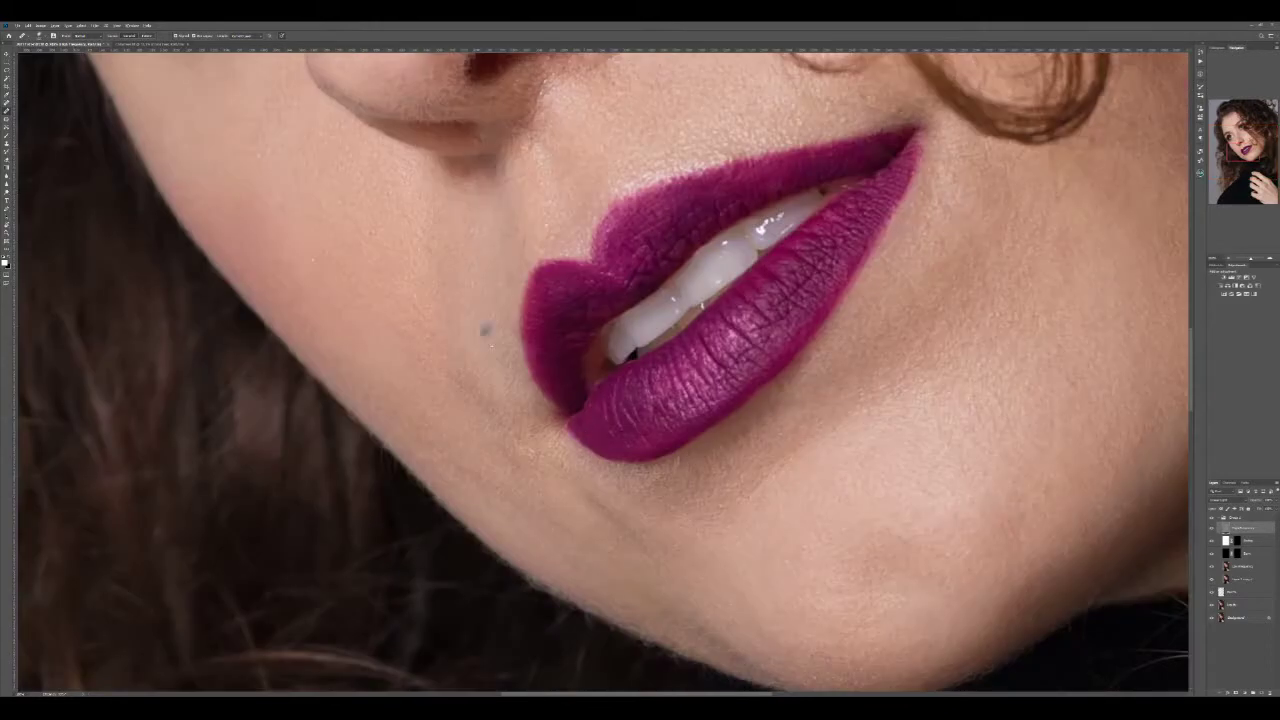
key(ctrl+0)
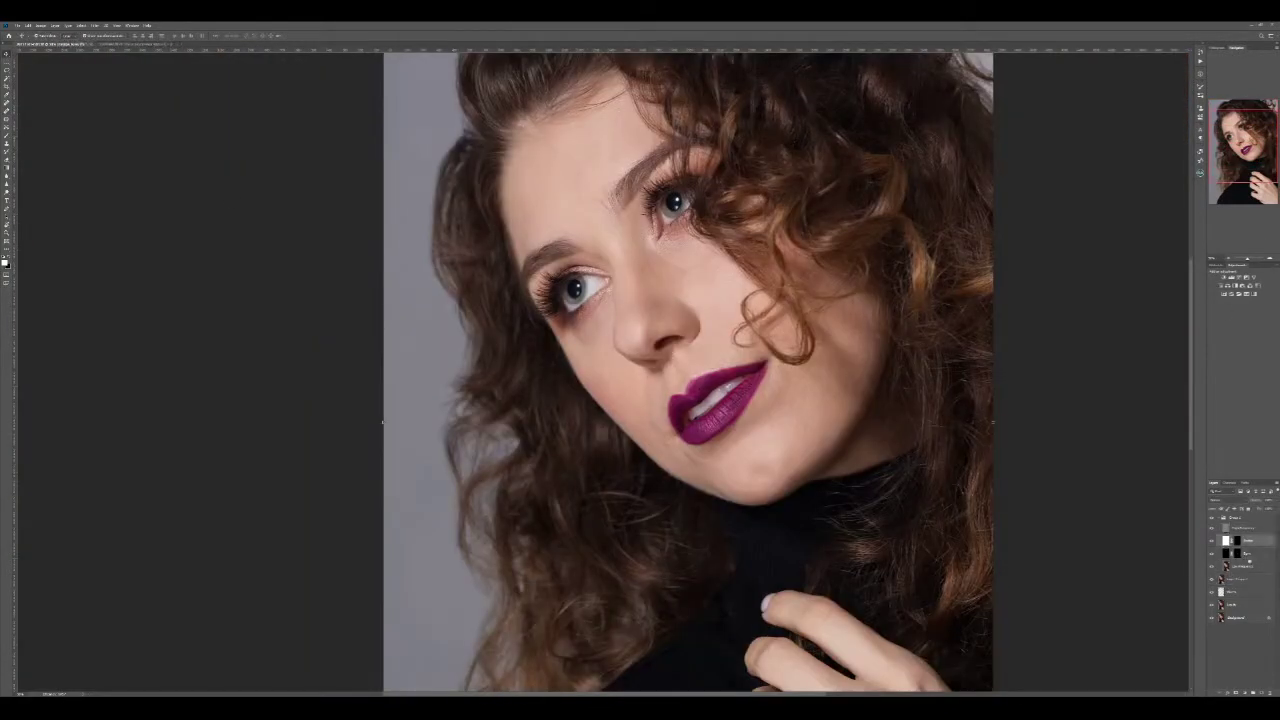
- Add a Black & White adjustment layer and dodge the cheek just below the left eye
click(1248, 692)
click(1240, 640)
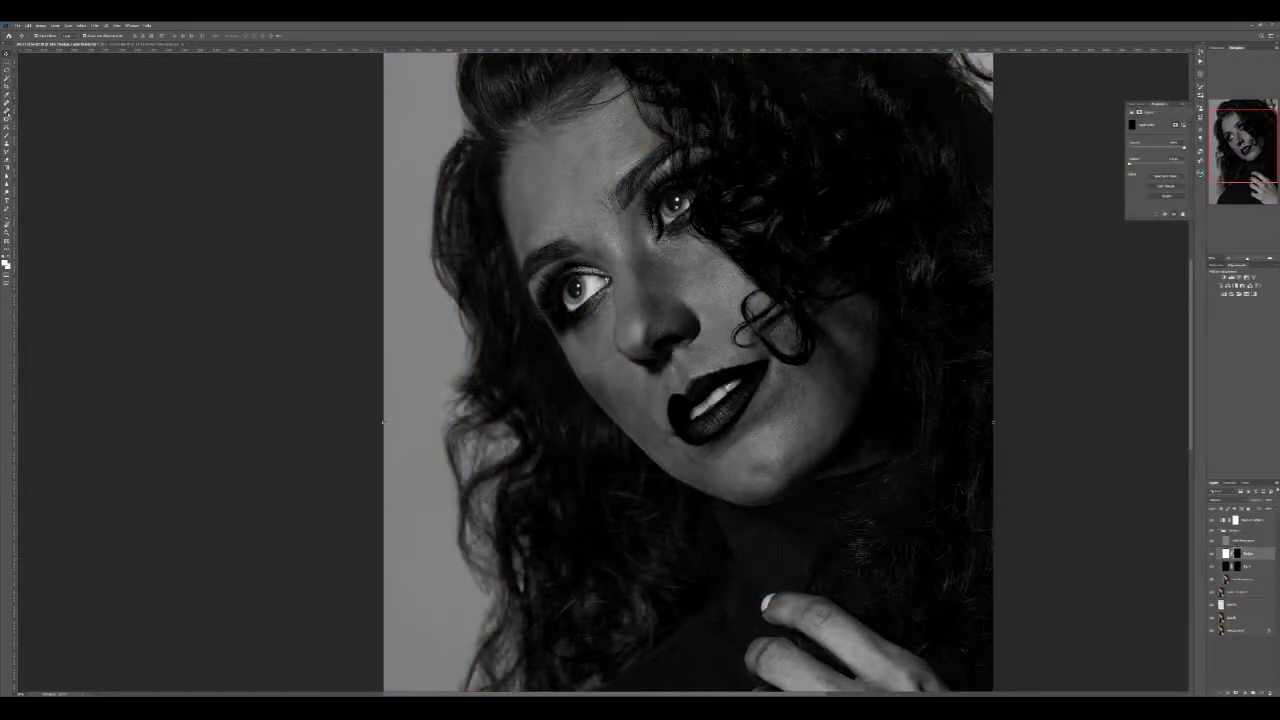
key(b)
right_click(566, 242)
key(Escape)
drag(595, 312, 588, 332)
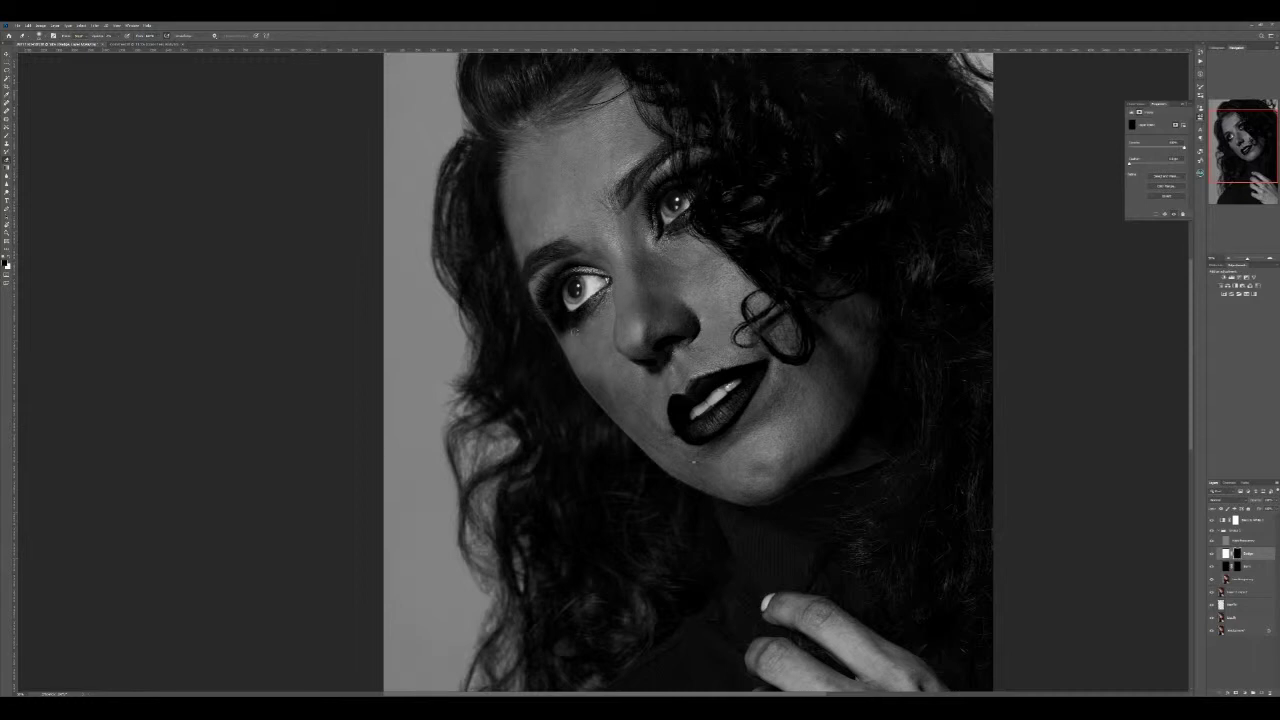
- Hide the Black & White layer to restore full colour and fit the portrait on screen
click(1211, 520)
click(1245, 579)
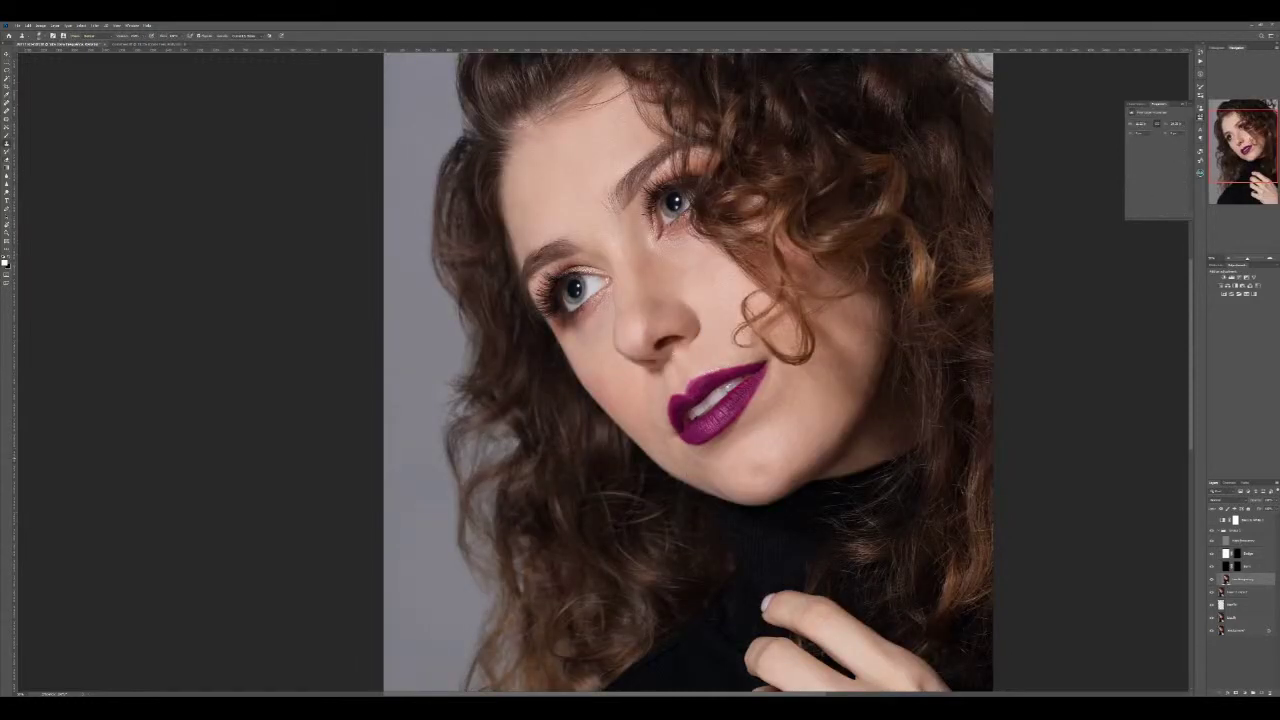
click(1245, 540)
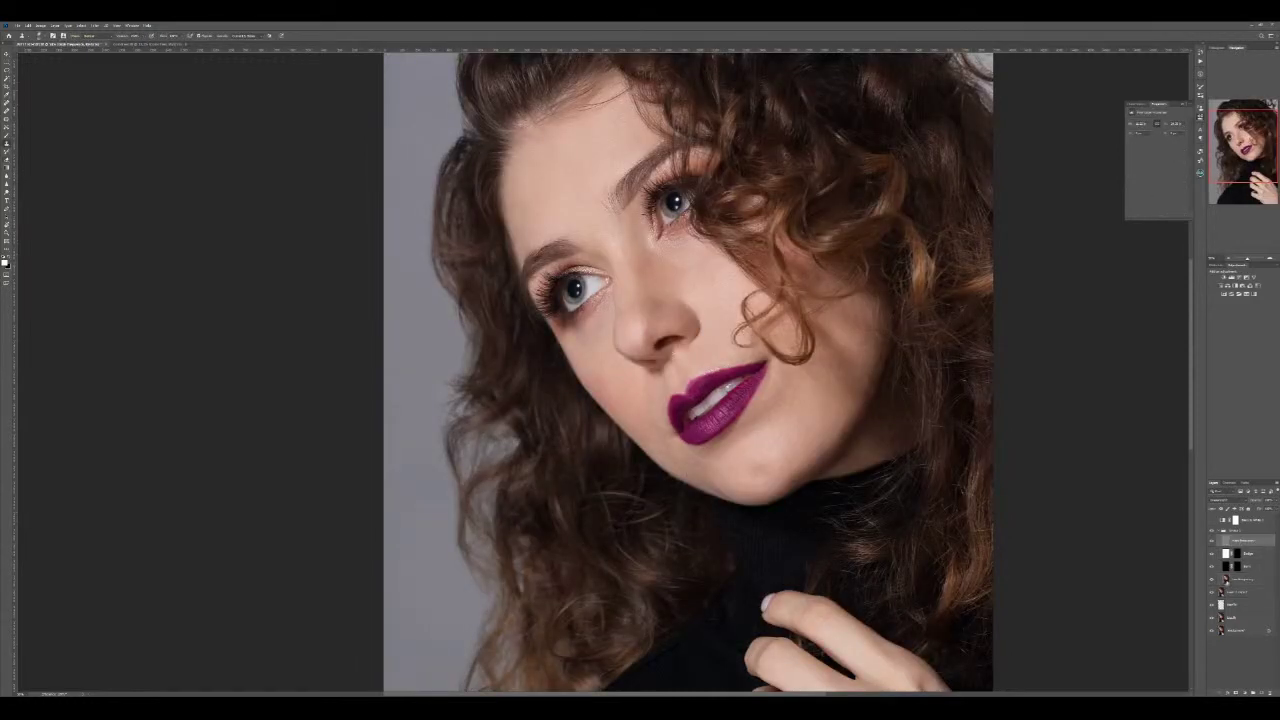
click(1245, 579)
key(ctrl+0)
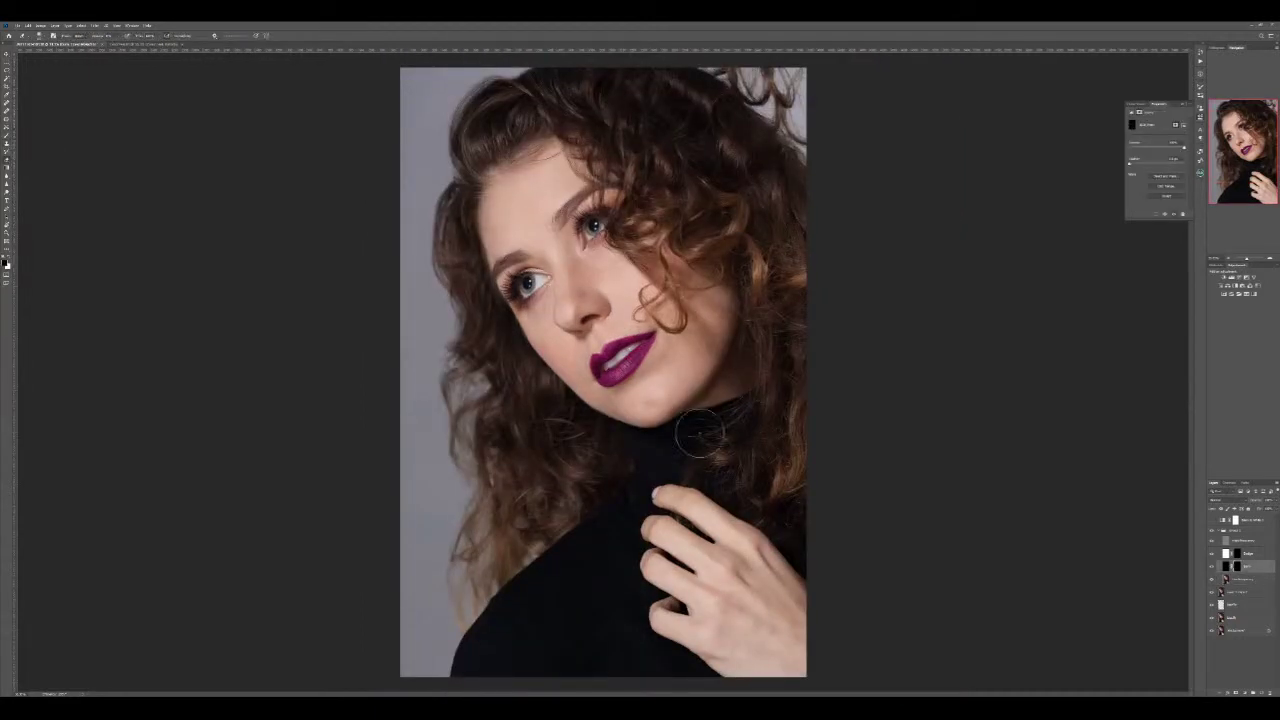
- Group the dodge and burn layers together with Ctrl+G
click(1226, 566)
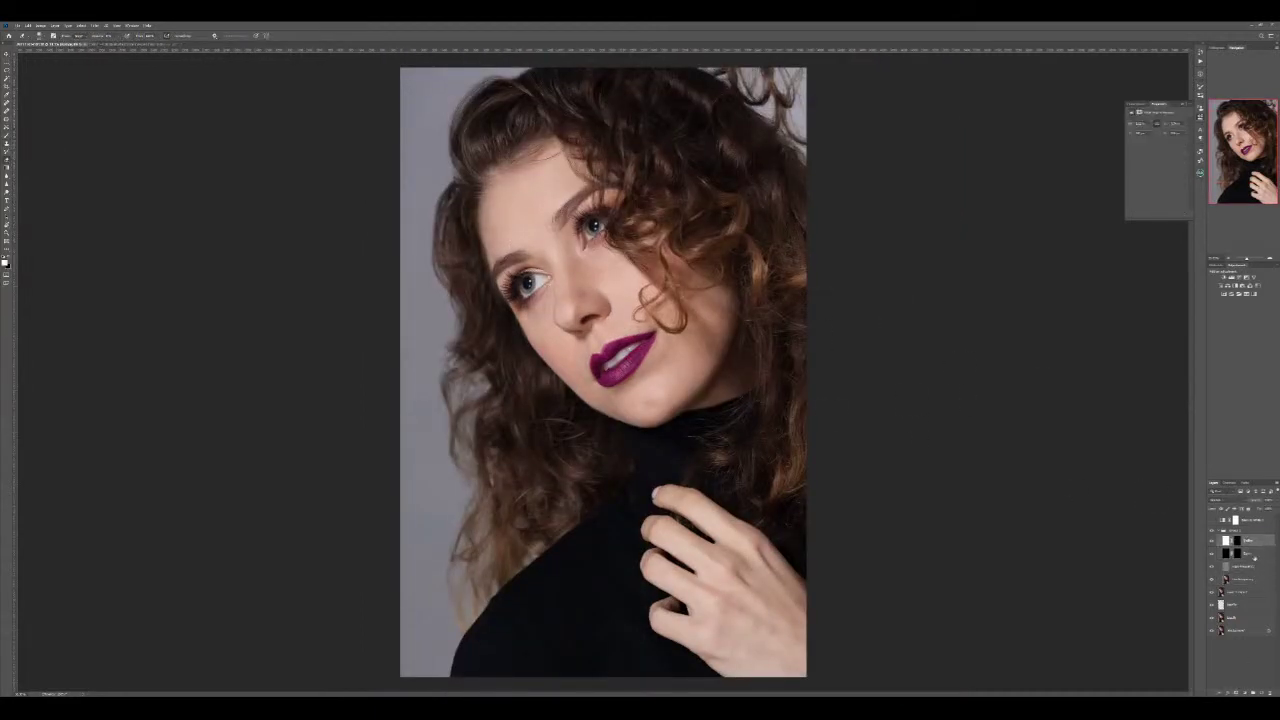
key(ctrl+g)
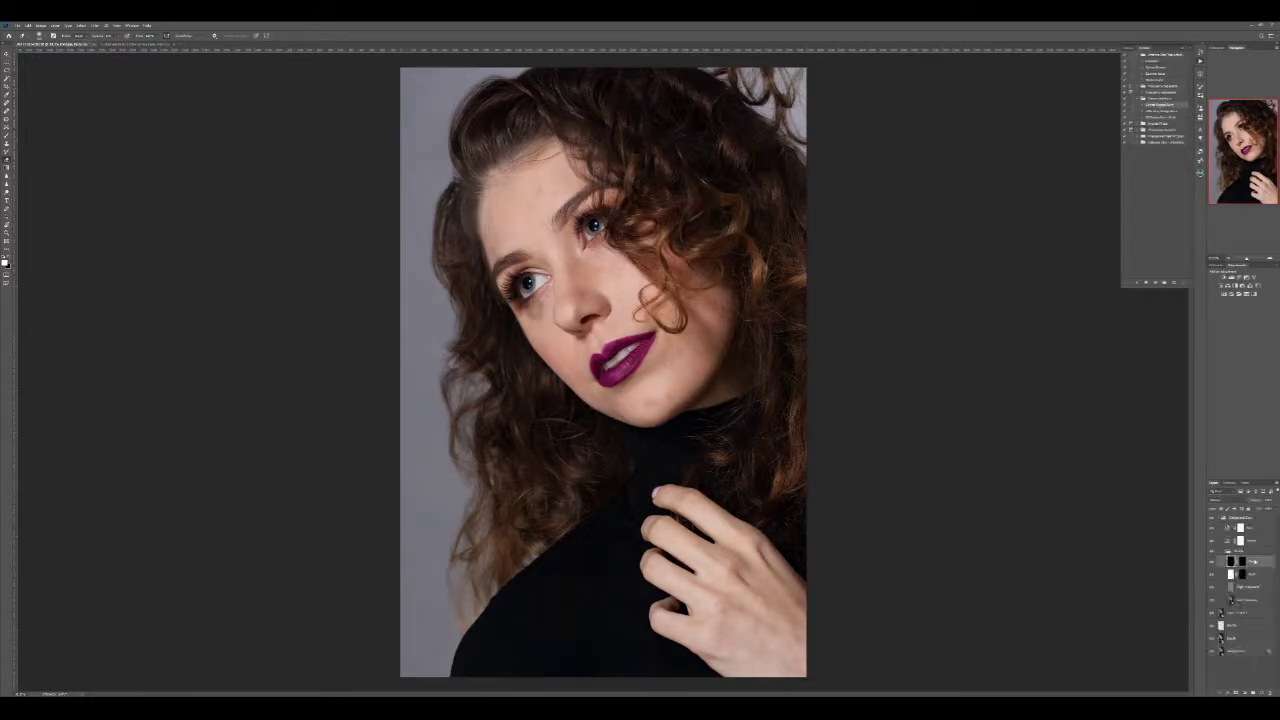
key(alt+bracketright)
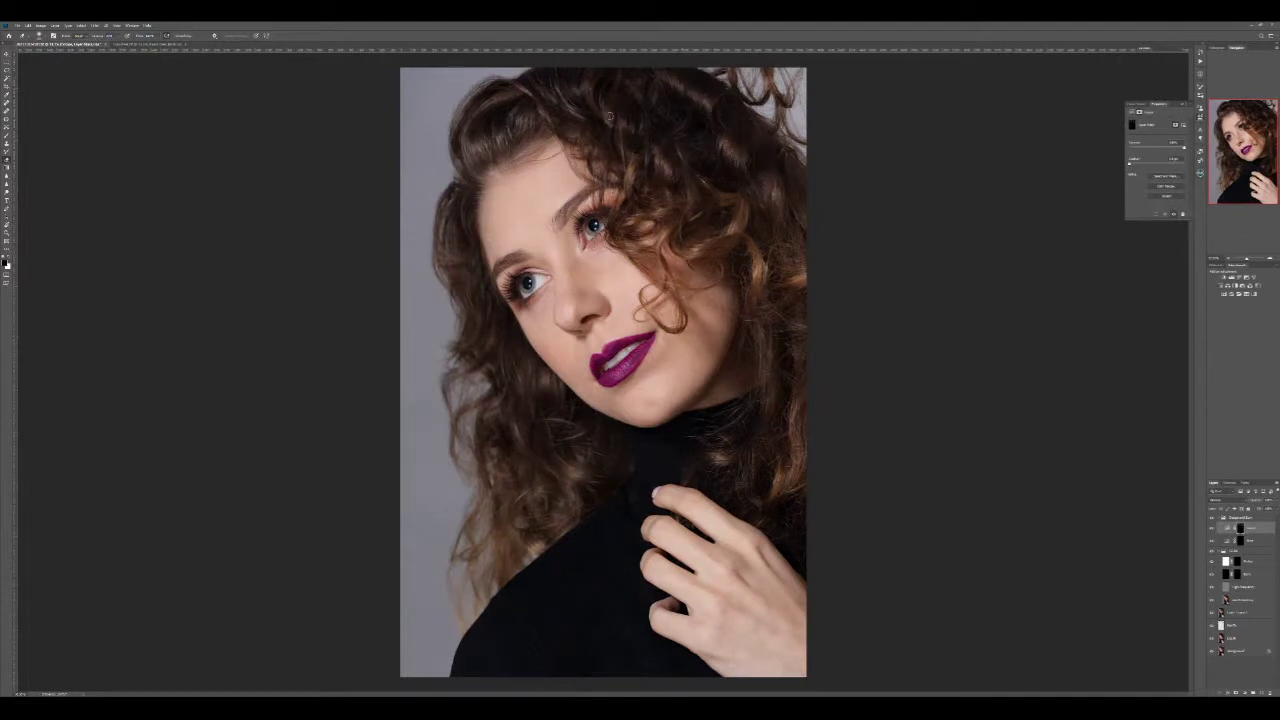
key(alt+bracketleft)
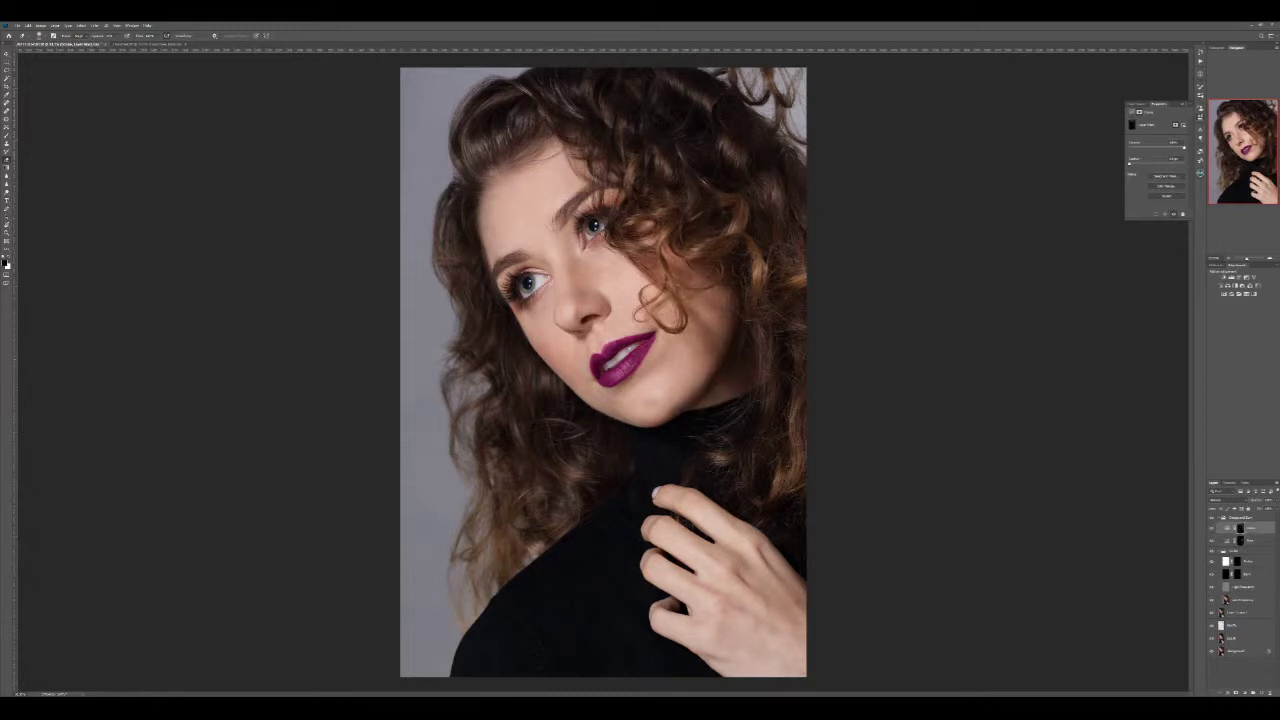
- Jump to an earlier History state to compare against the unretouched skin
click(1232, 540)
click(1240, 527)
click(1200, 74)
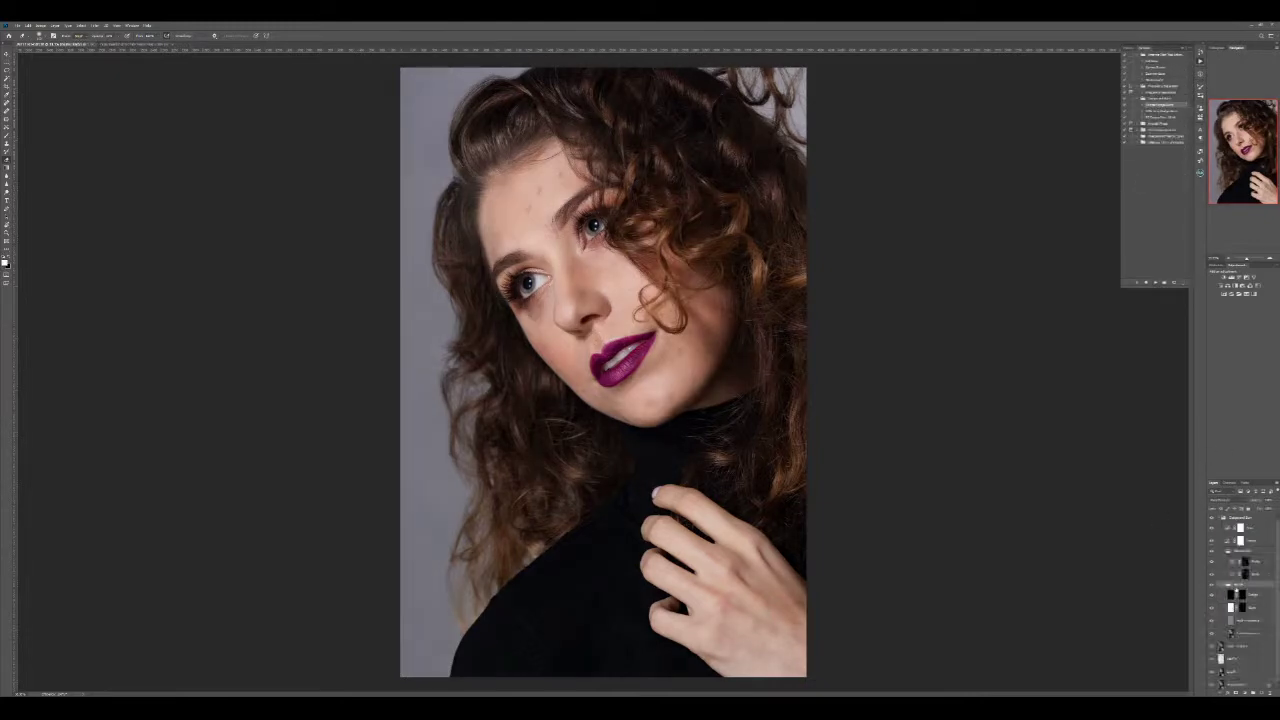
click(1160, 104)
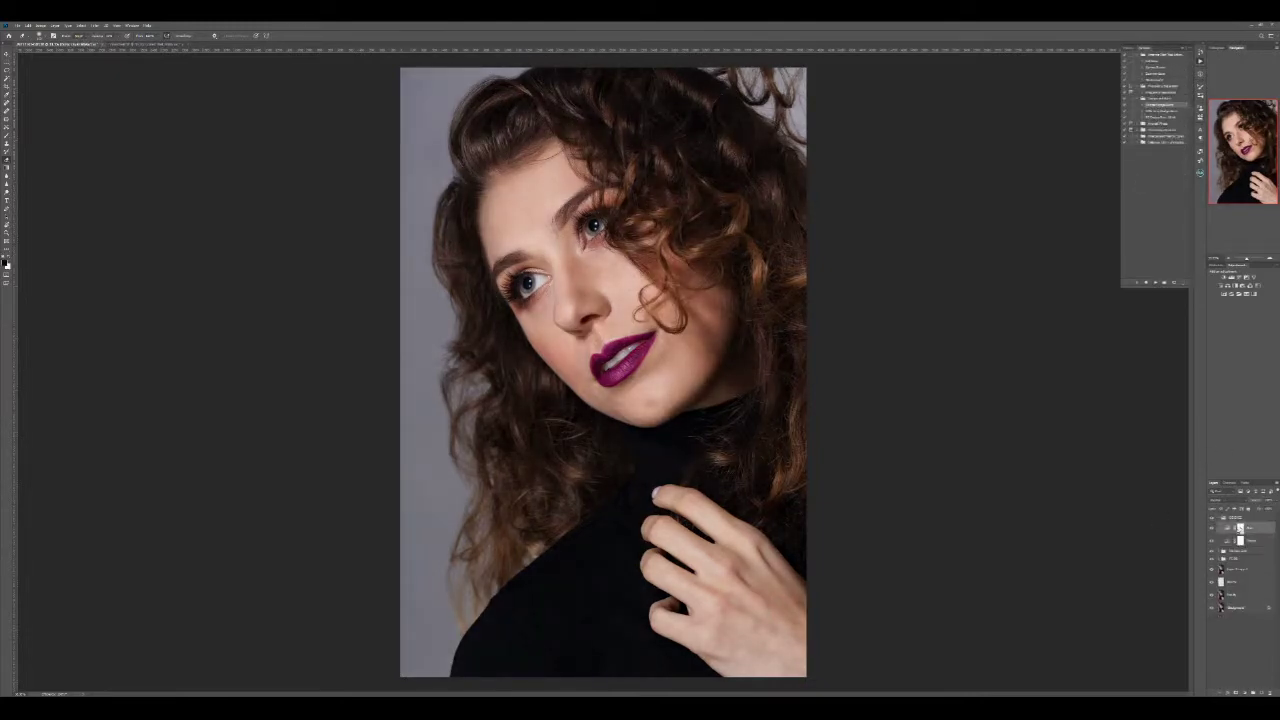
- Zoom on the eyes, step between the eye layers with Alt+[ and Alt+], then fit on screen
scroll(563, 197, up, 5)
scroll(563, 186, down, 3)
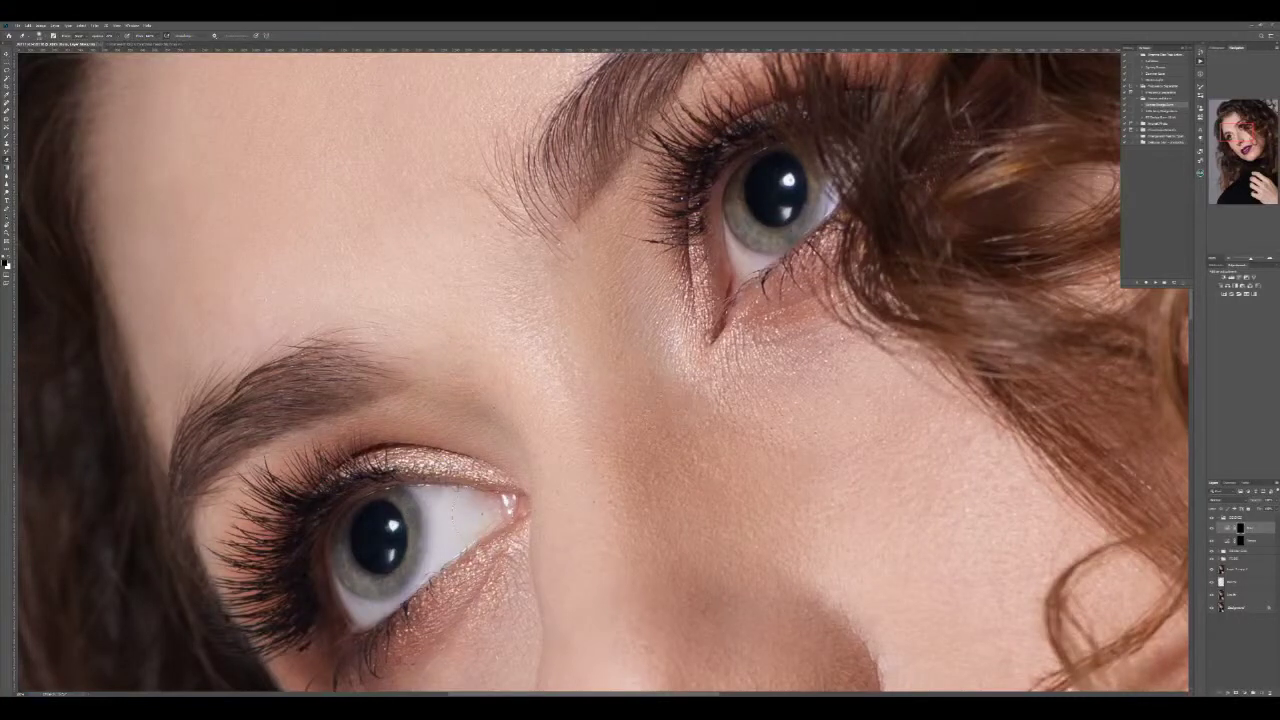
key(alt+bracketleft)
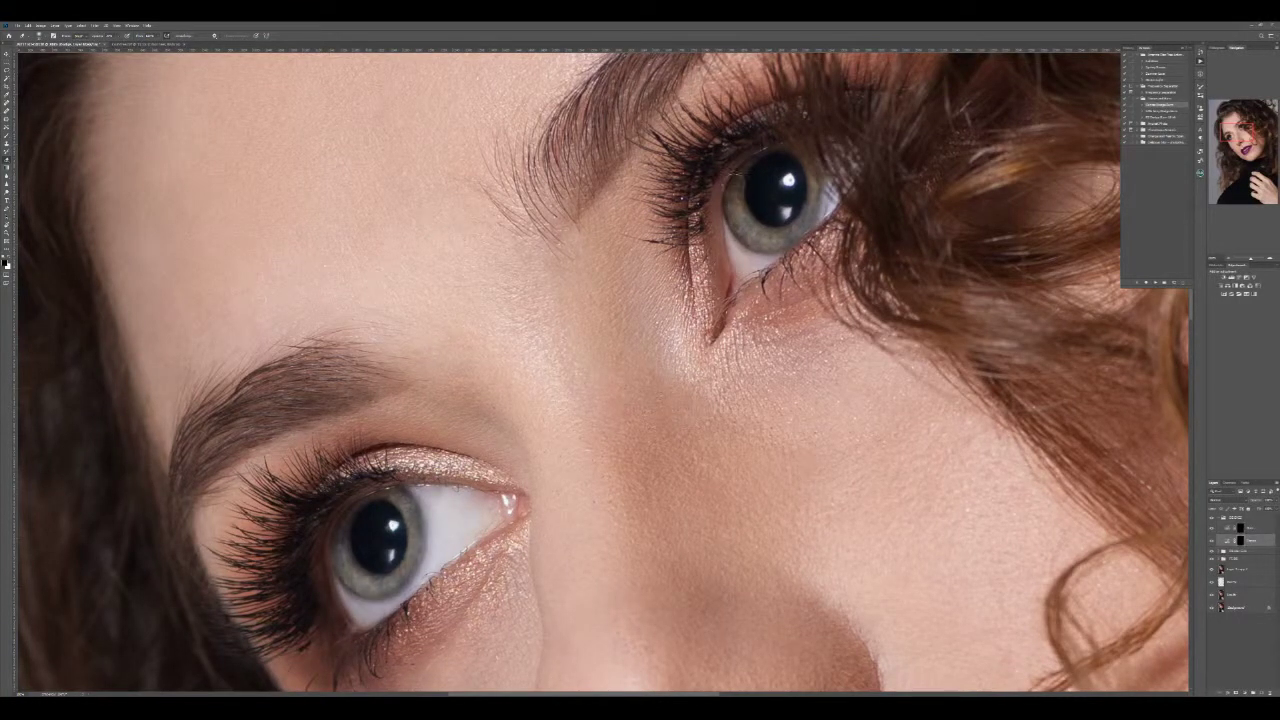
key(alt+bracketright)
key(alt+bracketleft)
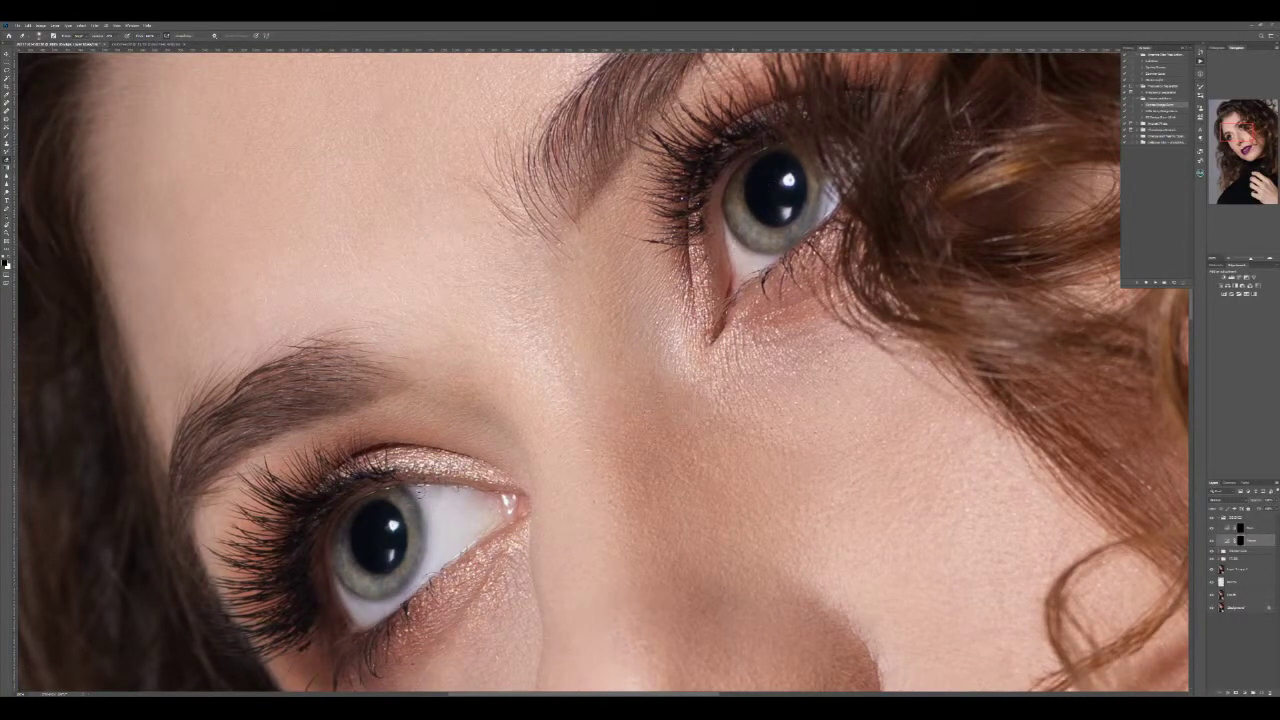
key(ctrl+0)
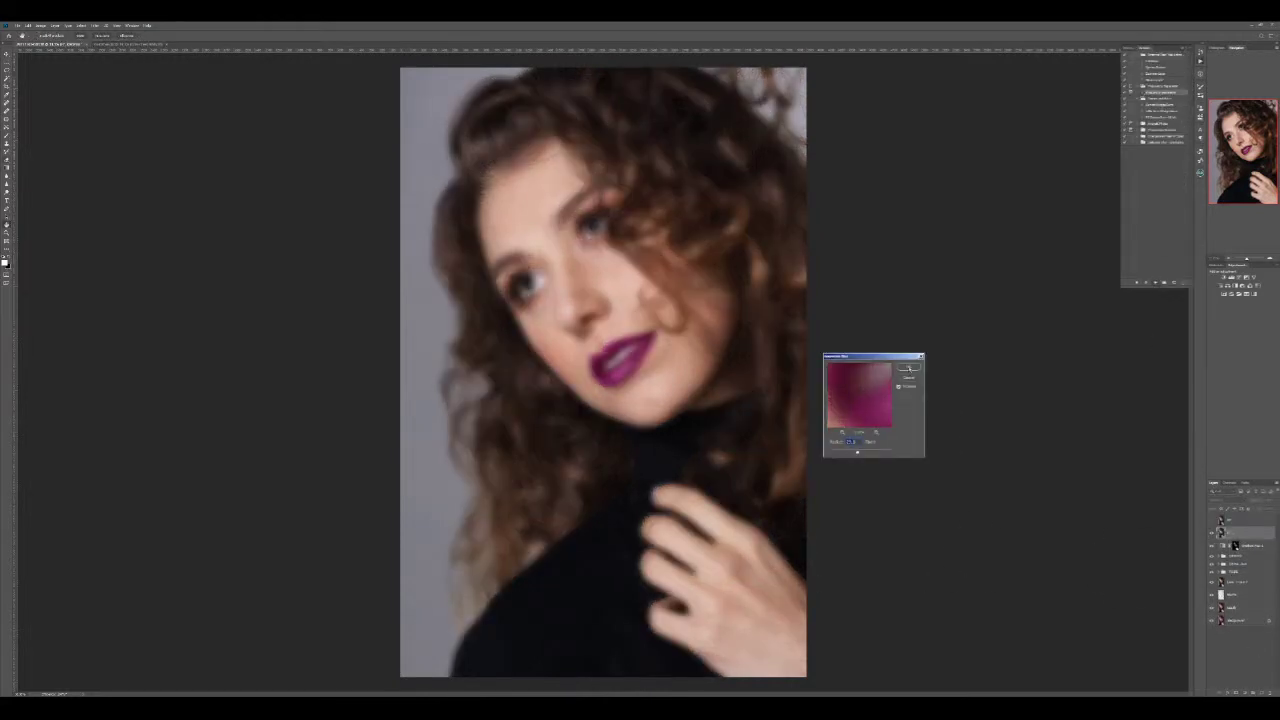
- Finish the Gaussian Blur and confirm the High Pass filter settings
click(908, 368)
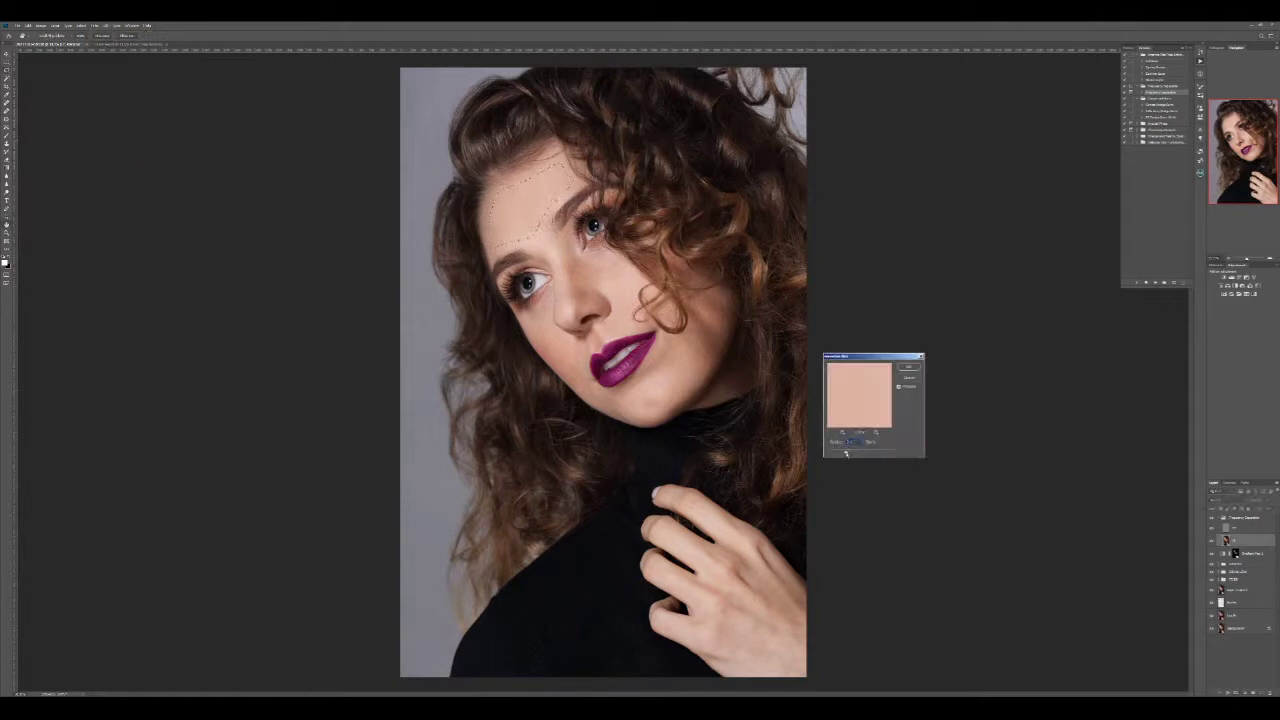
key(Return)
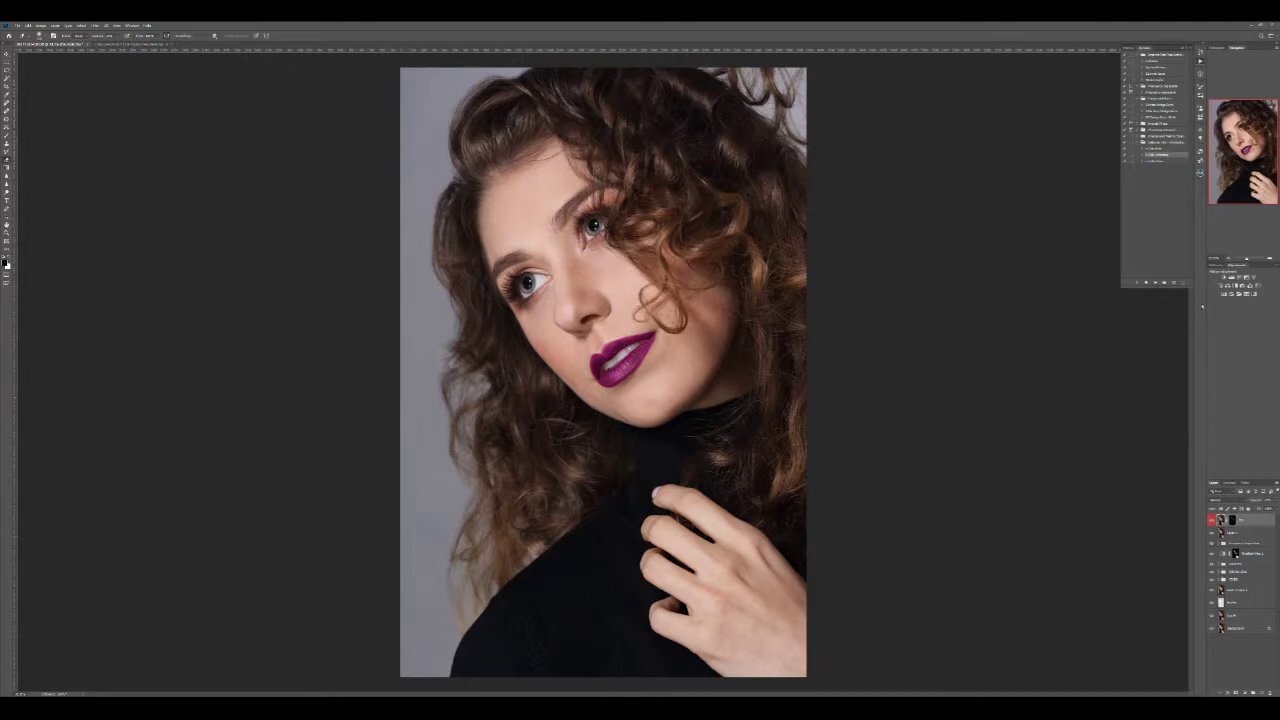
- Zoom in to inspect the sharpened face, fit the photo on screen, then enlarge slightly
key(ctrl+plus)
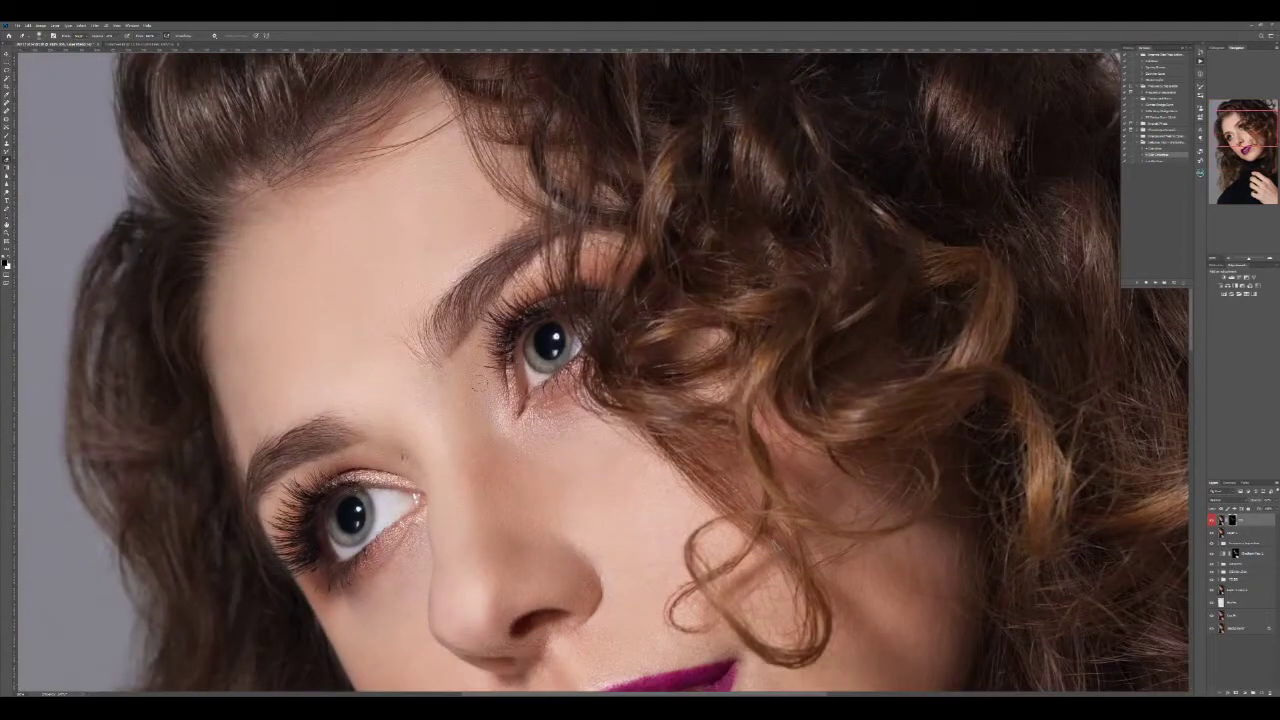
key(ctrl+0)
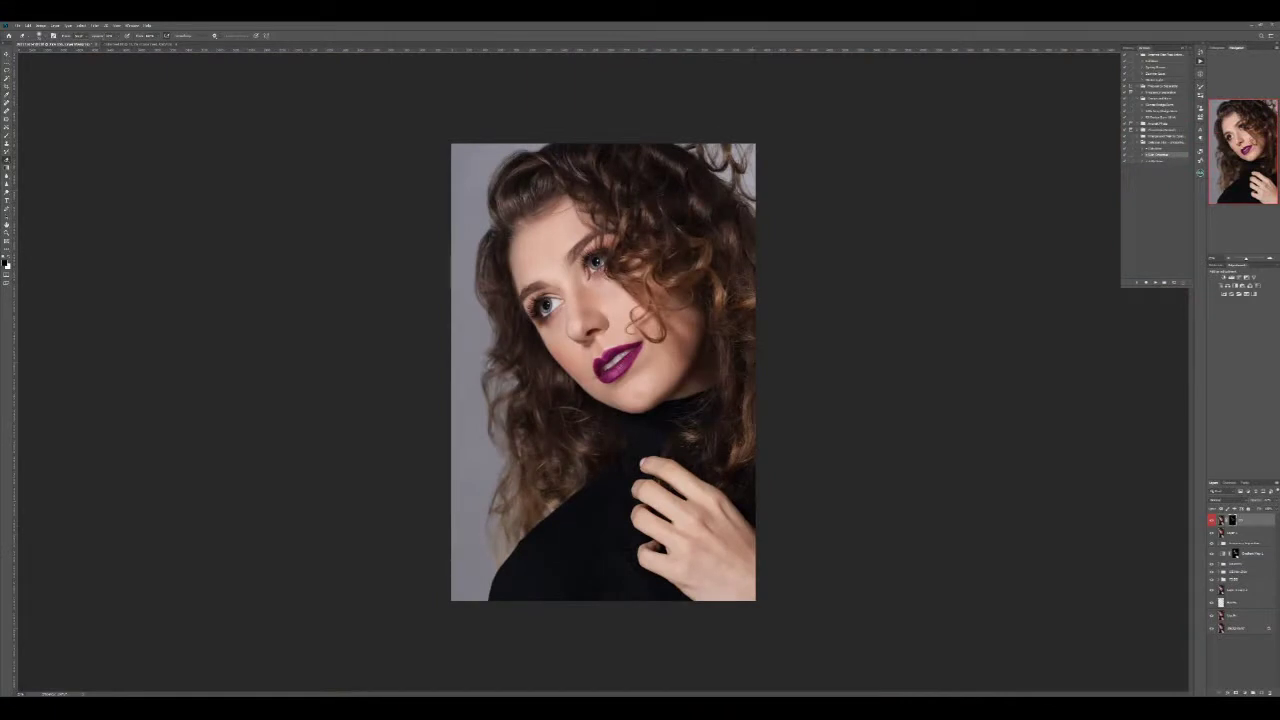
key(ctrl+plus)
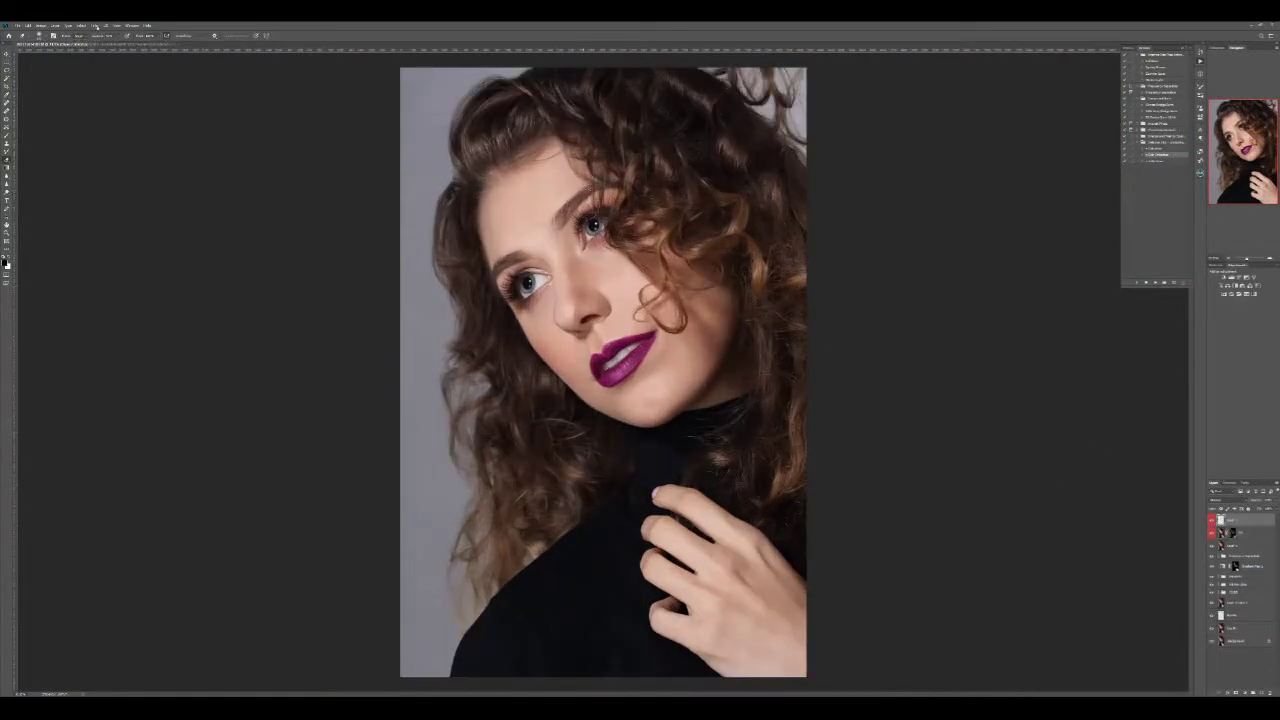